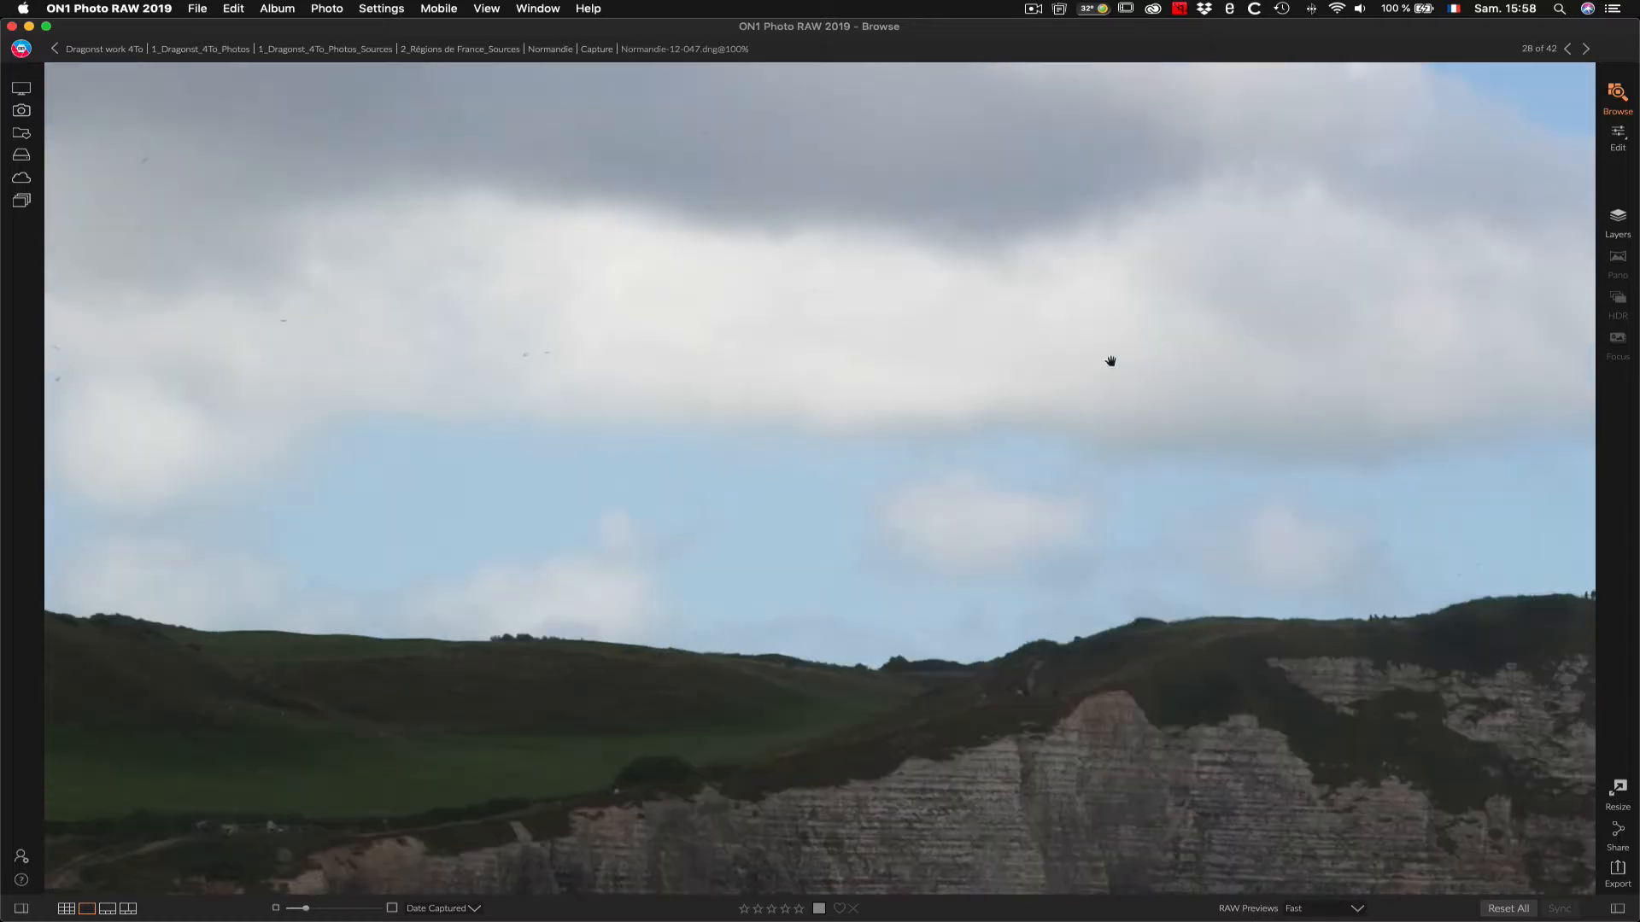
Step: Open the cliff photo for editing and add a Tone Enhancer effect with exposure 1.05 and contrast 30
{"action": "left_click", "coordinate": [1106, 362]}
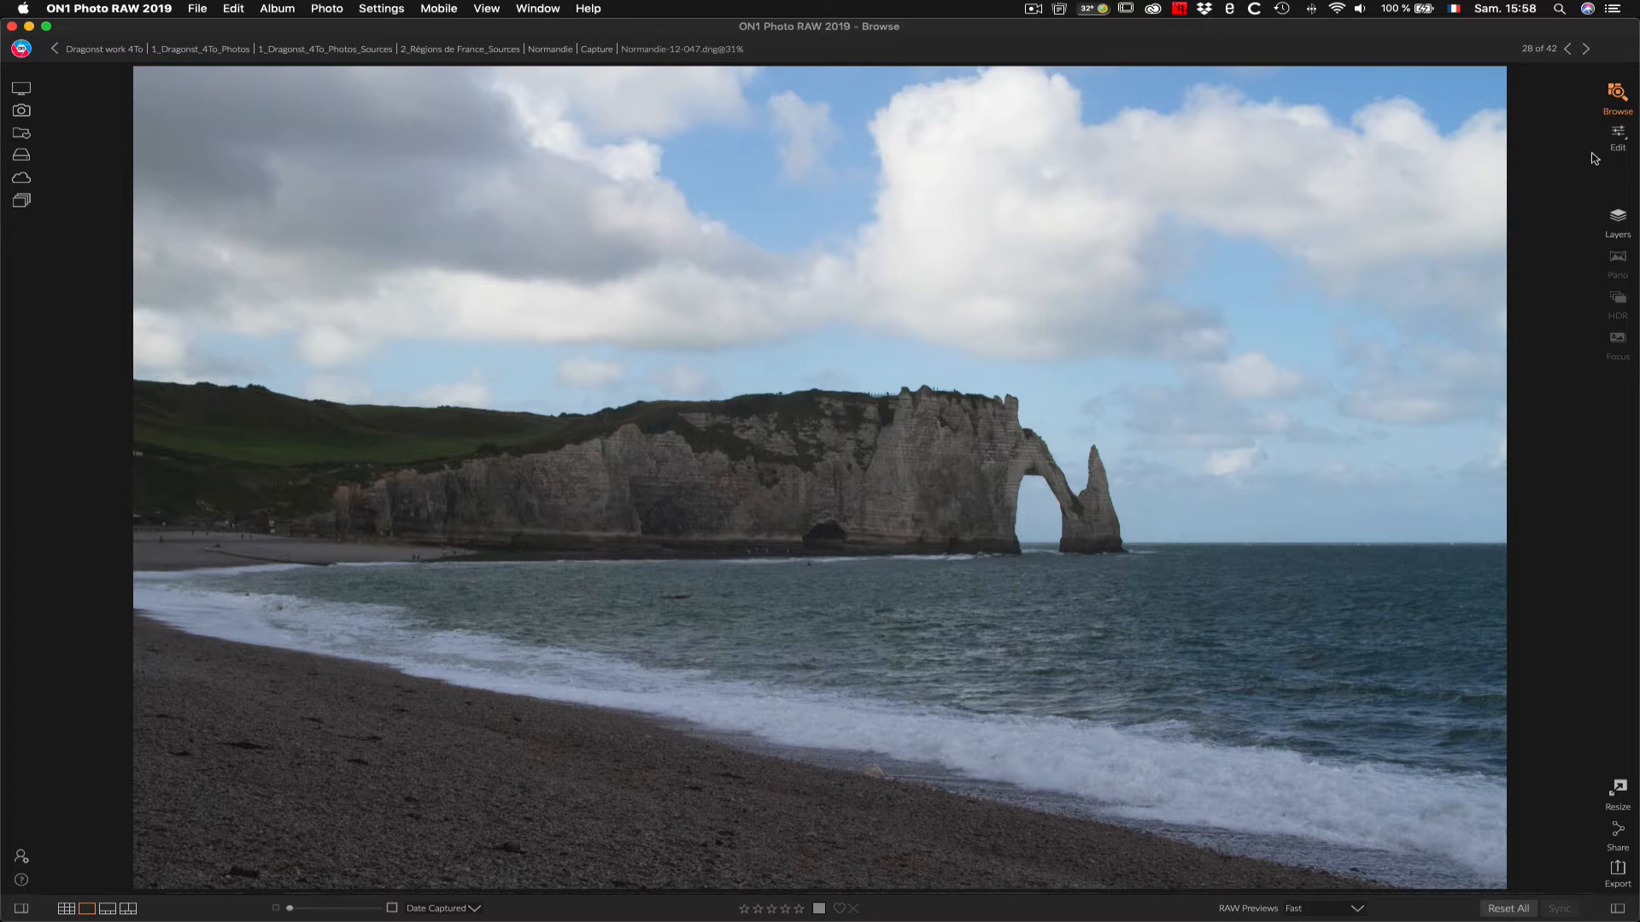
{"action": "left_click", "coordinate": [1618, 135]}
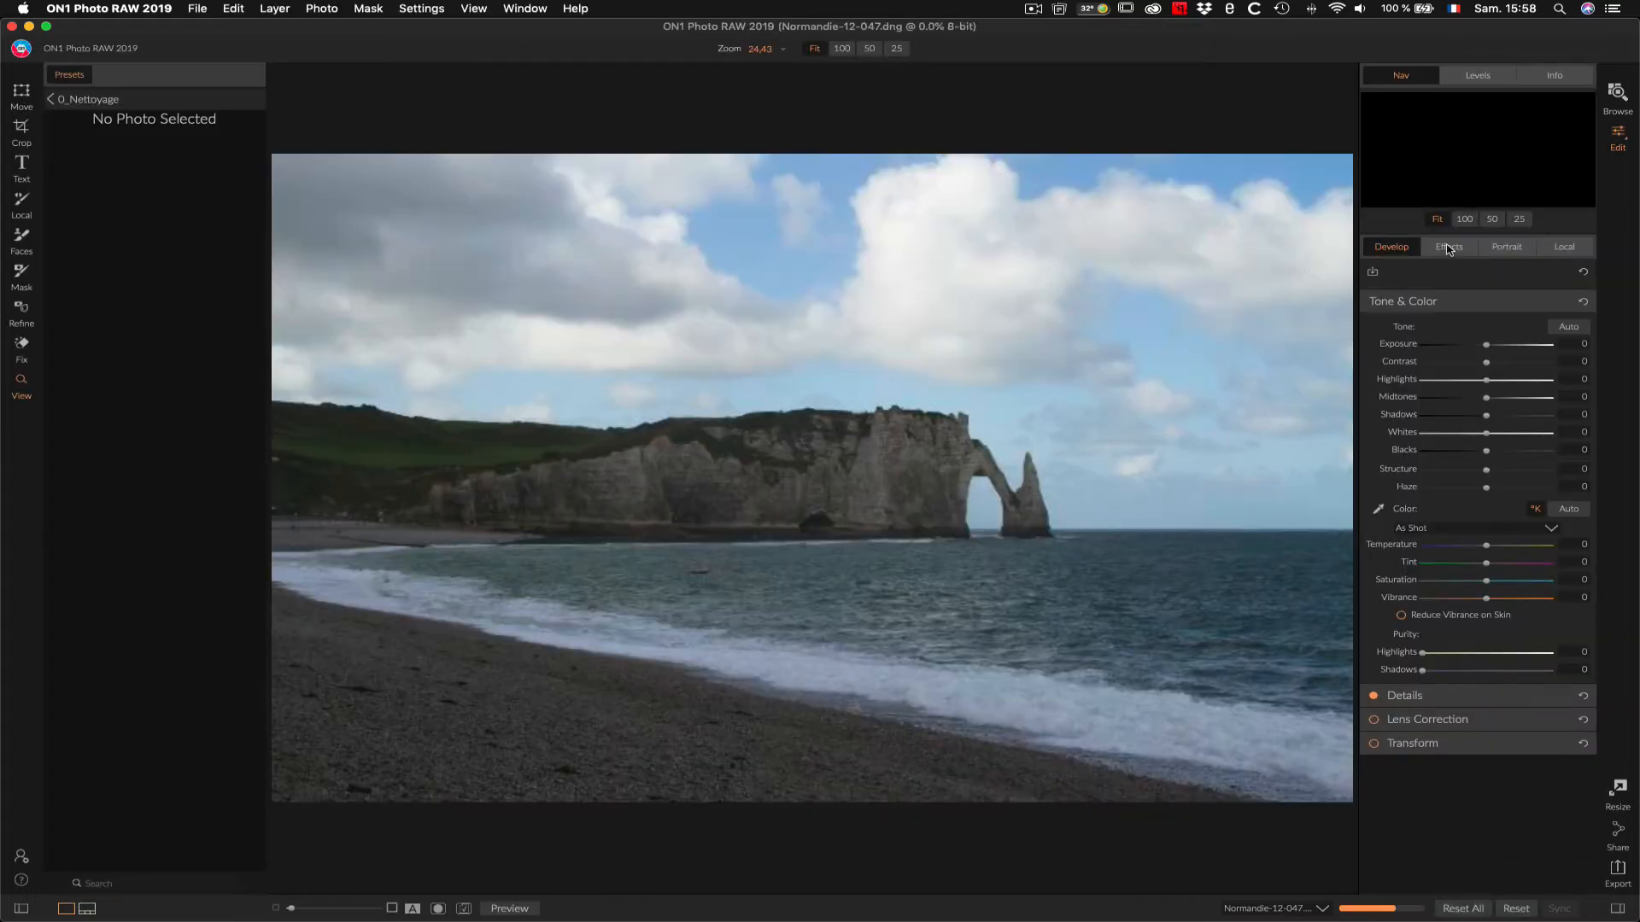
{"action": "left_click", "coordinate": [1457, 249]}
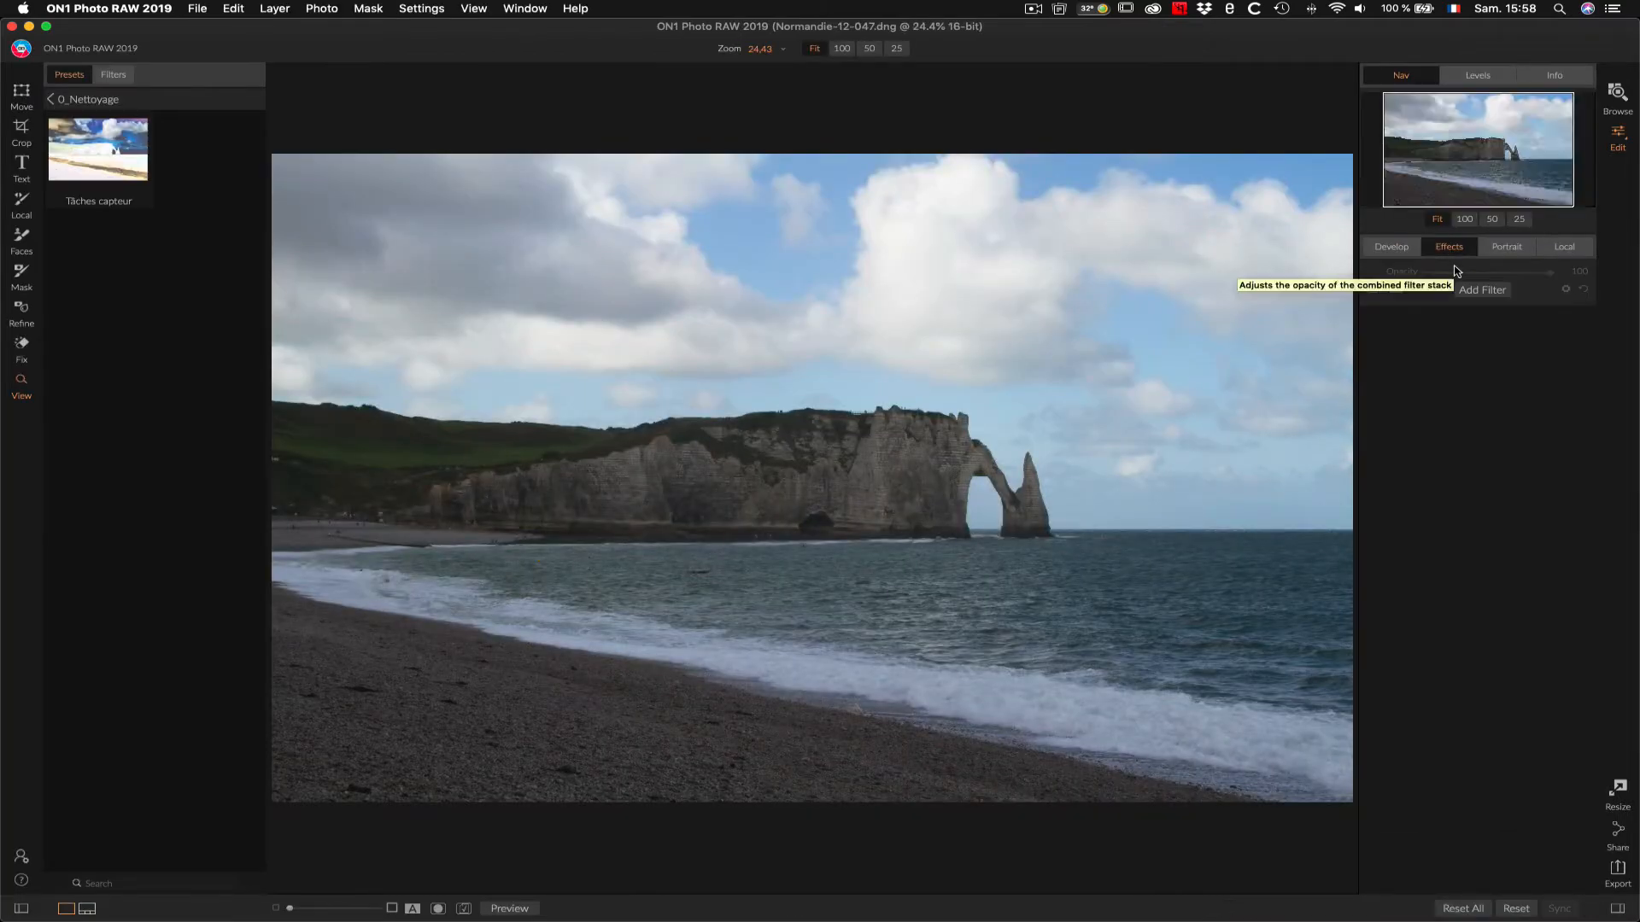
{"action": "left_click", "coordinate": [1483, 290]}
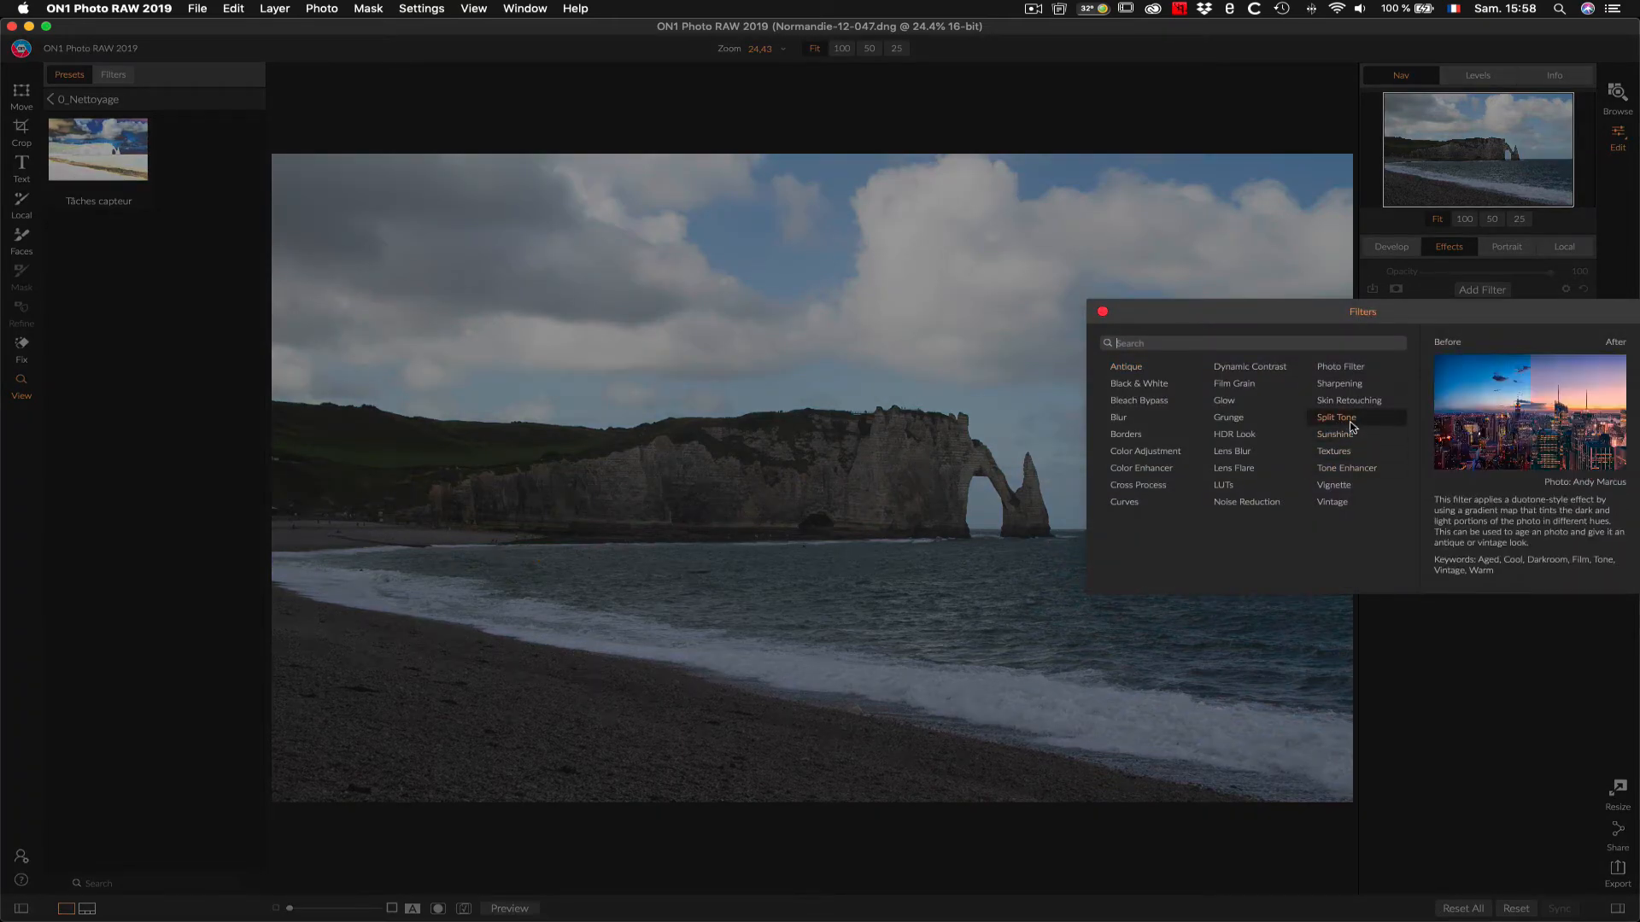
{"action": "left_click", "coordinate": [1347, 468]}
{"action": "left_click_drag", "start_coordinate": [1488, 422], "coordinate": [1516, 435]}
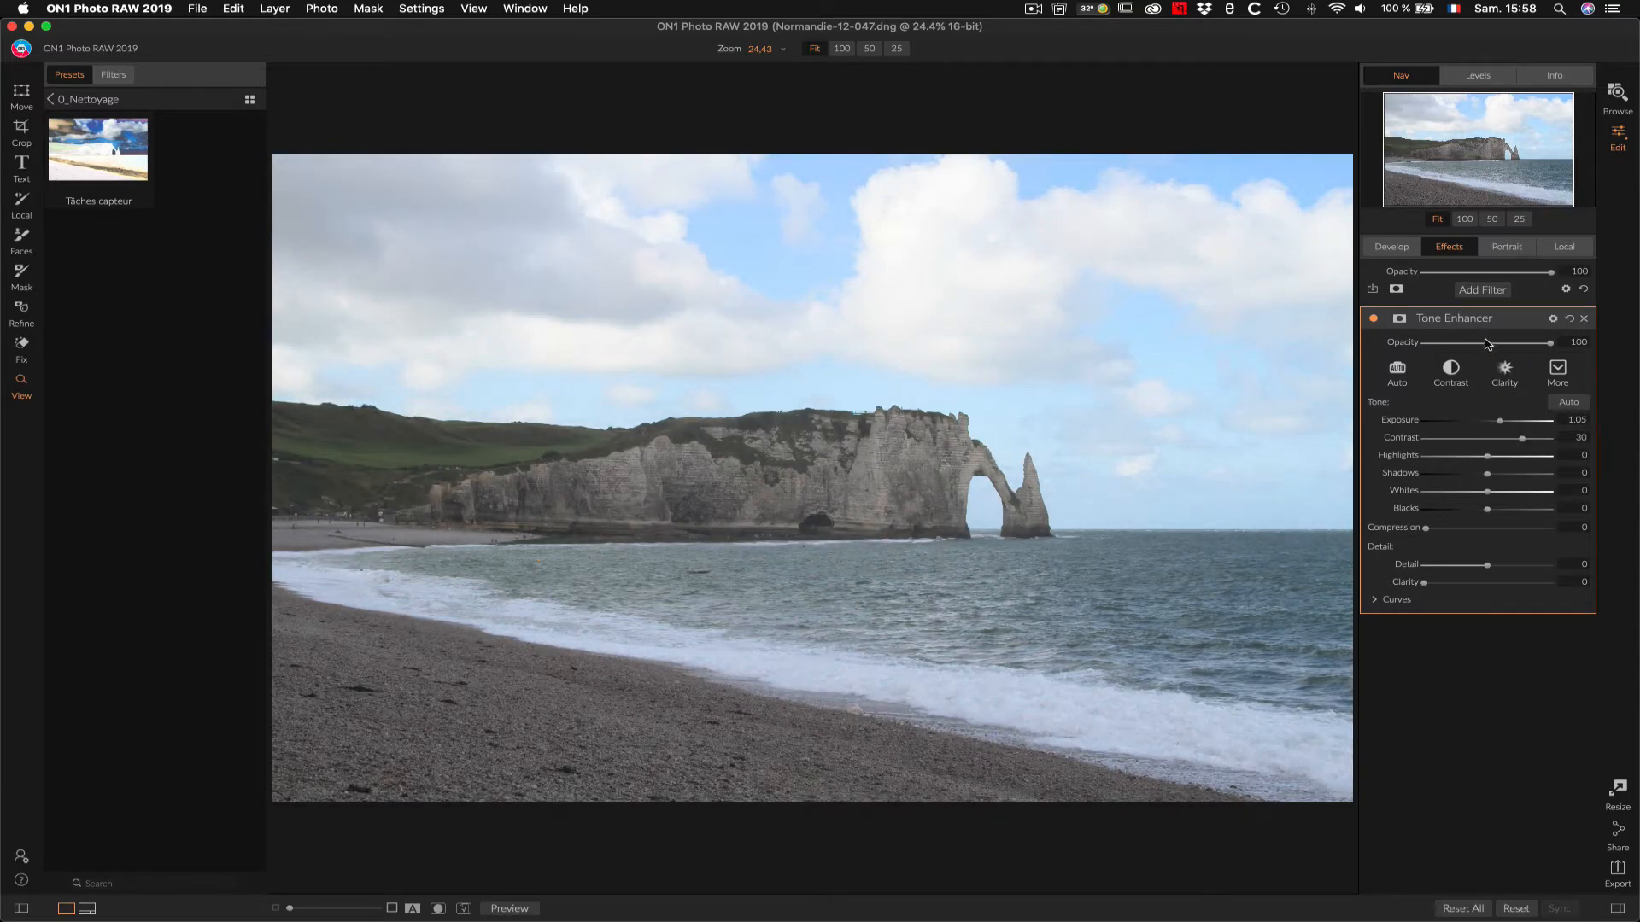
Step: Add a Curves filter and bend it strongly, pulling the highlights down and raising the shadows to about In 87, Out 195
{"action": "left_click", "coordinate": [1475, 292]}
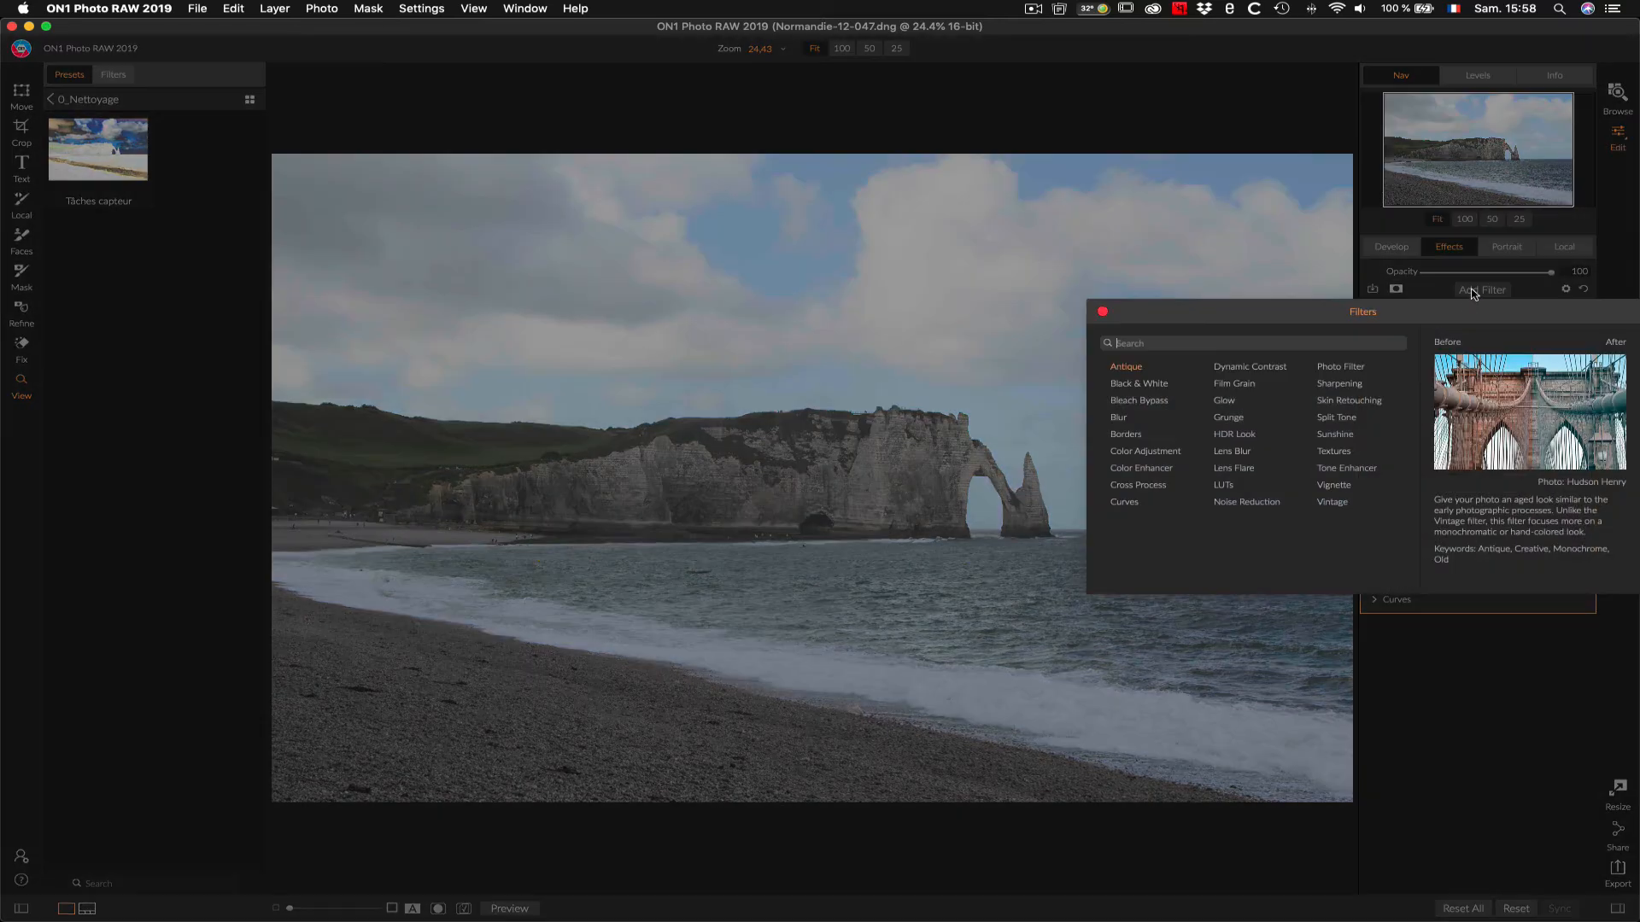
{"action": "left_click", "coordinate": [1126, 503]}
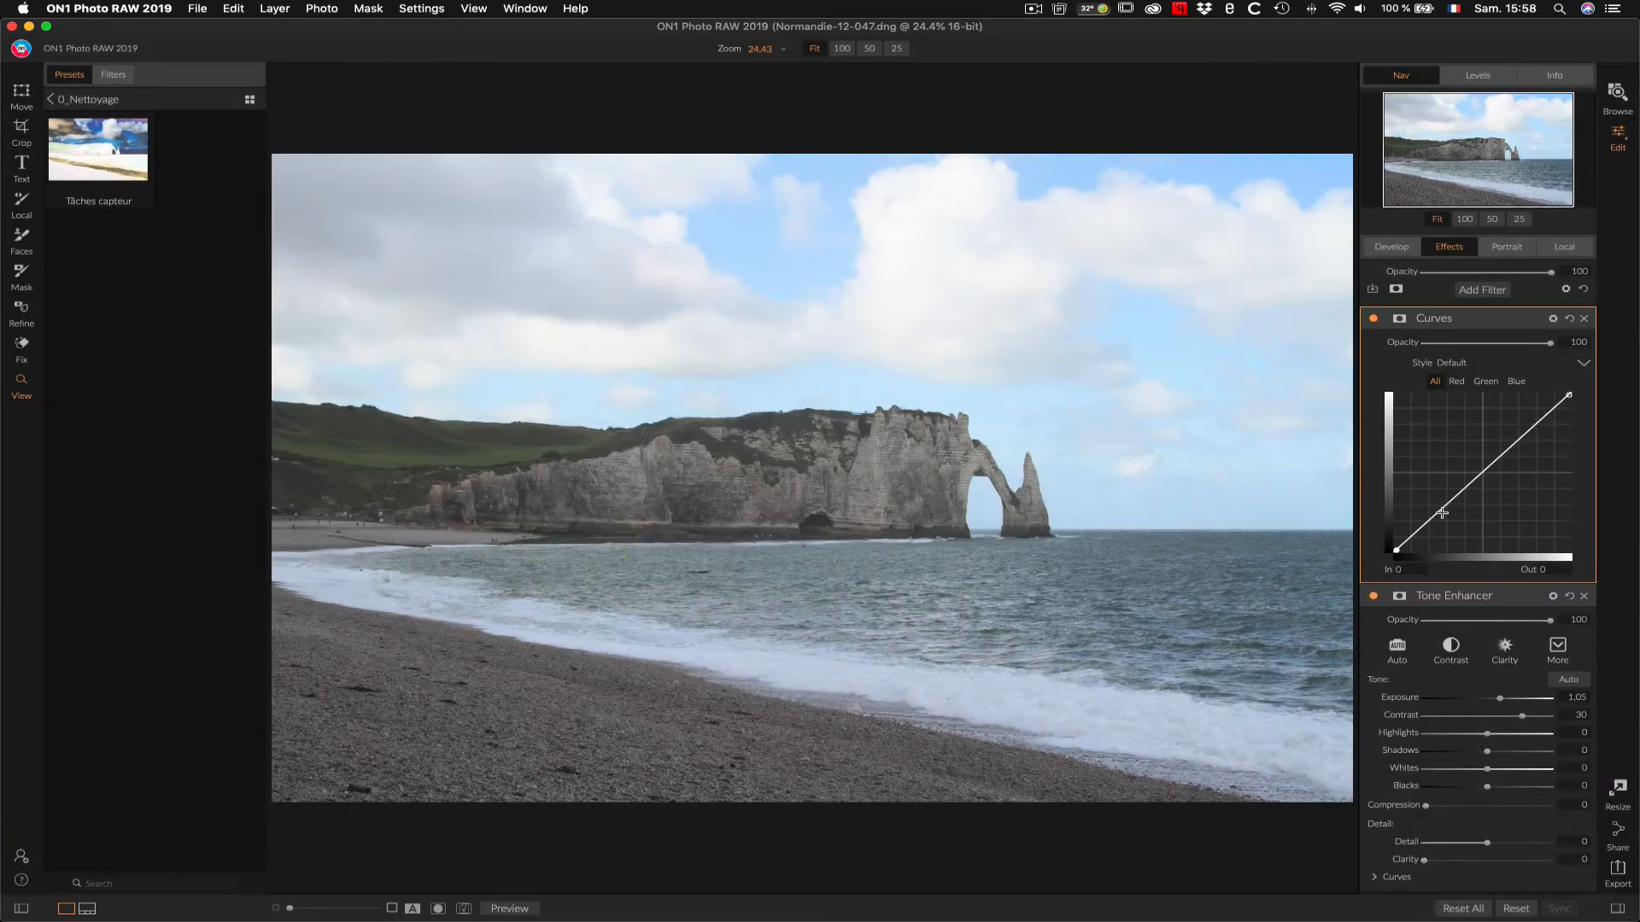
{"action": "left_click_drag", "start_coordinate": [1441, 514], "coordinate": [1517, 524]}
{"action": "left_click_drag", "start_coordinate": [1442, 429], "coordinate": [1455, 430]}
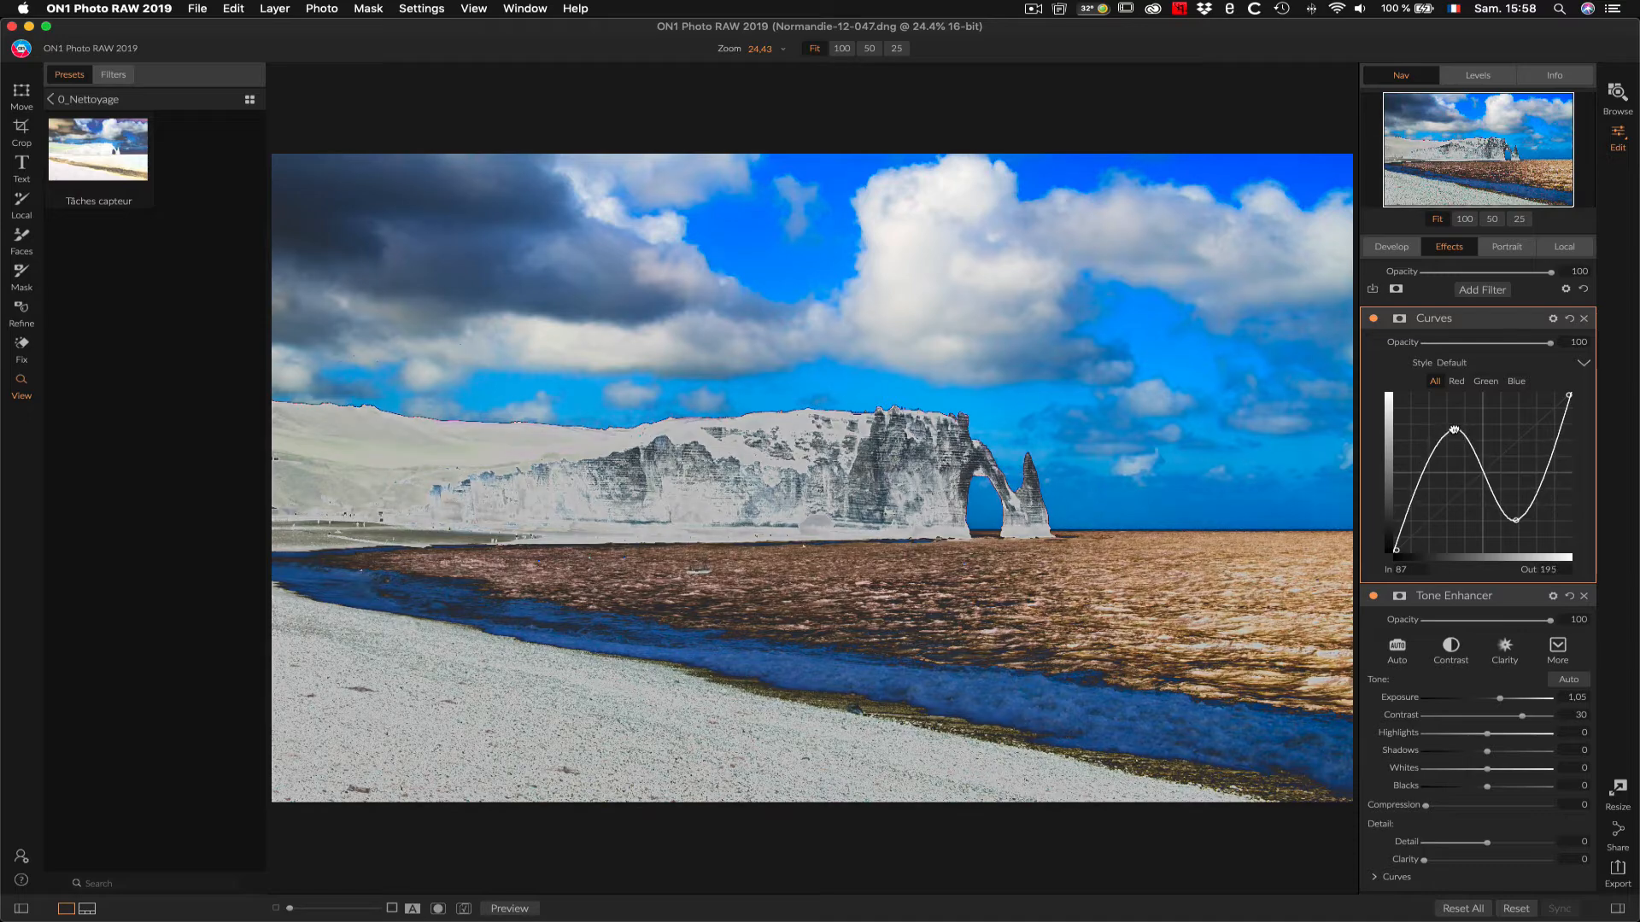
Step: Set the Tone Enhancer's exposure to 1.1 and contrast to 18, and inspect the sky for dark spots at 50% and 100%
{"action": "left_click_drag", "start_coordinate": [1522, 716], "coordinate": [1501, 699]}
{"action": "left_click", "coordinate": [1492, 221]}
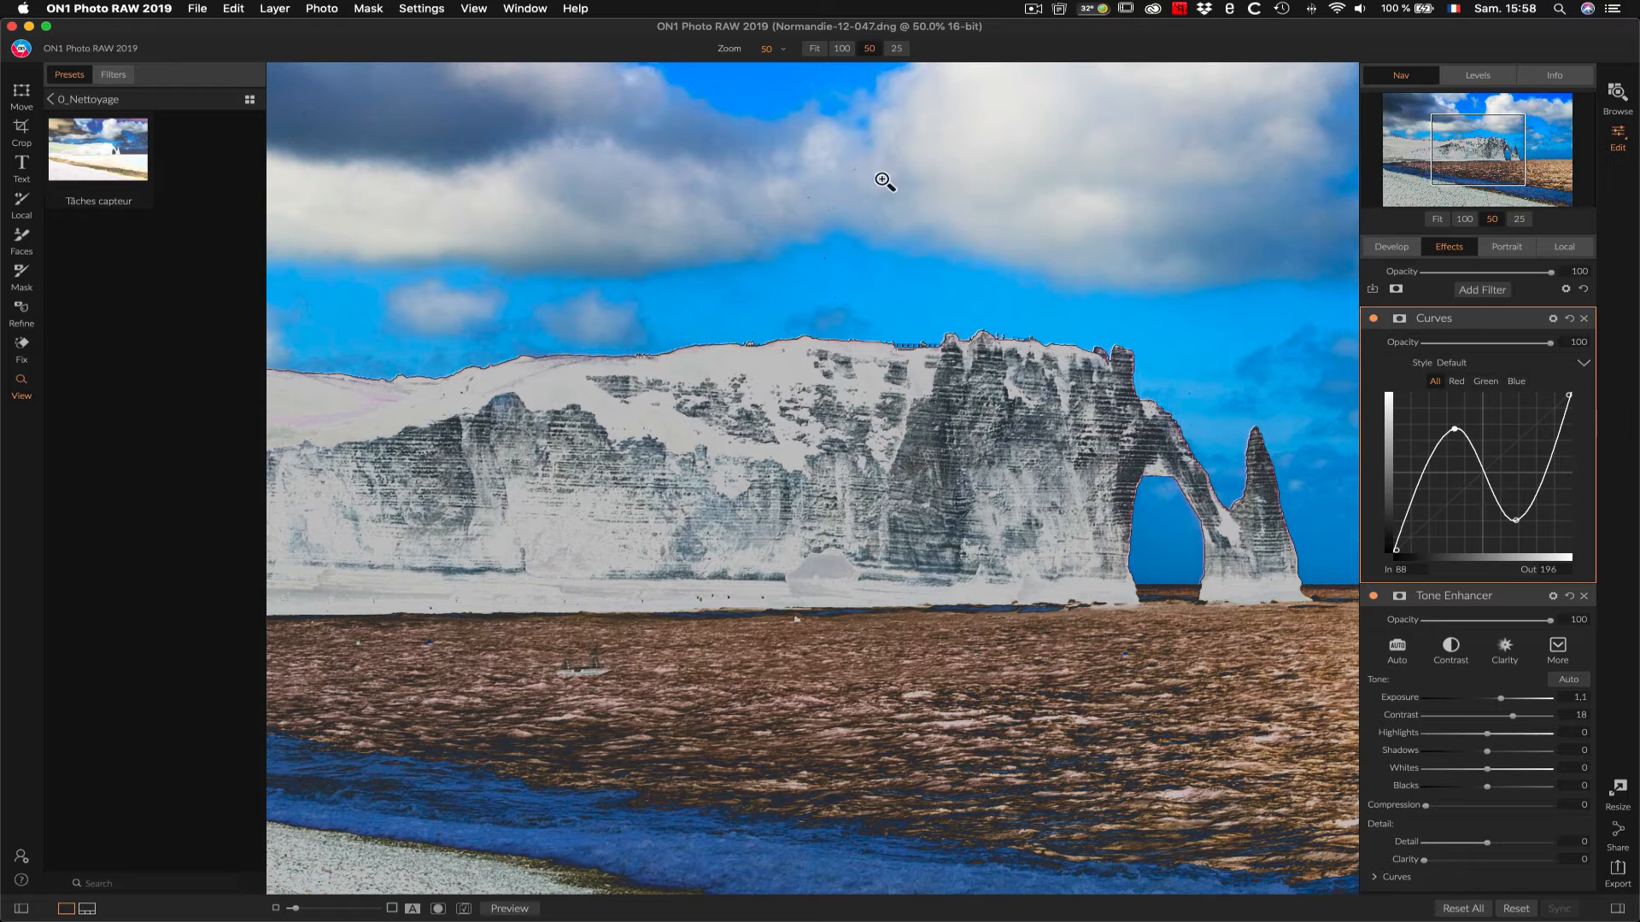
{"action": "key", "text": "super+0"}
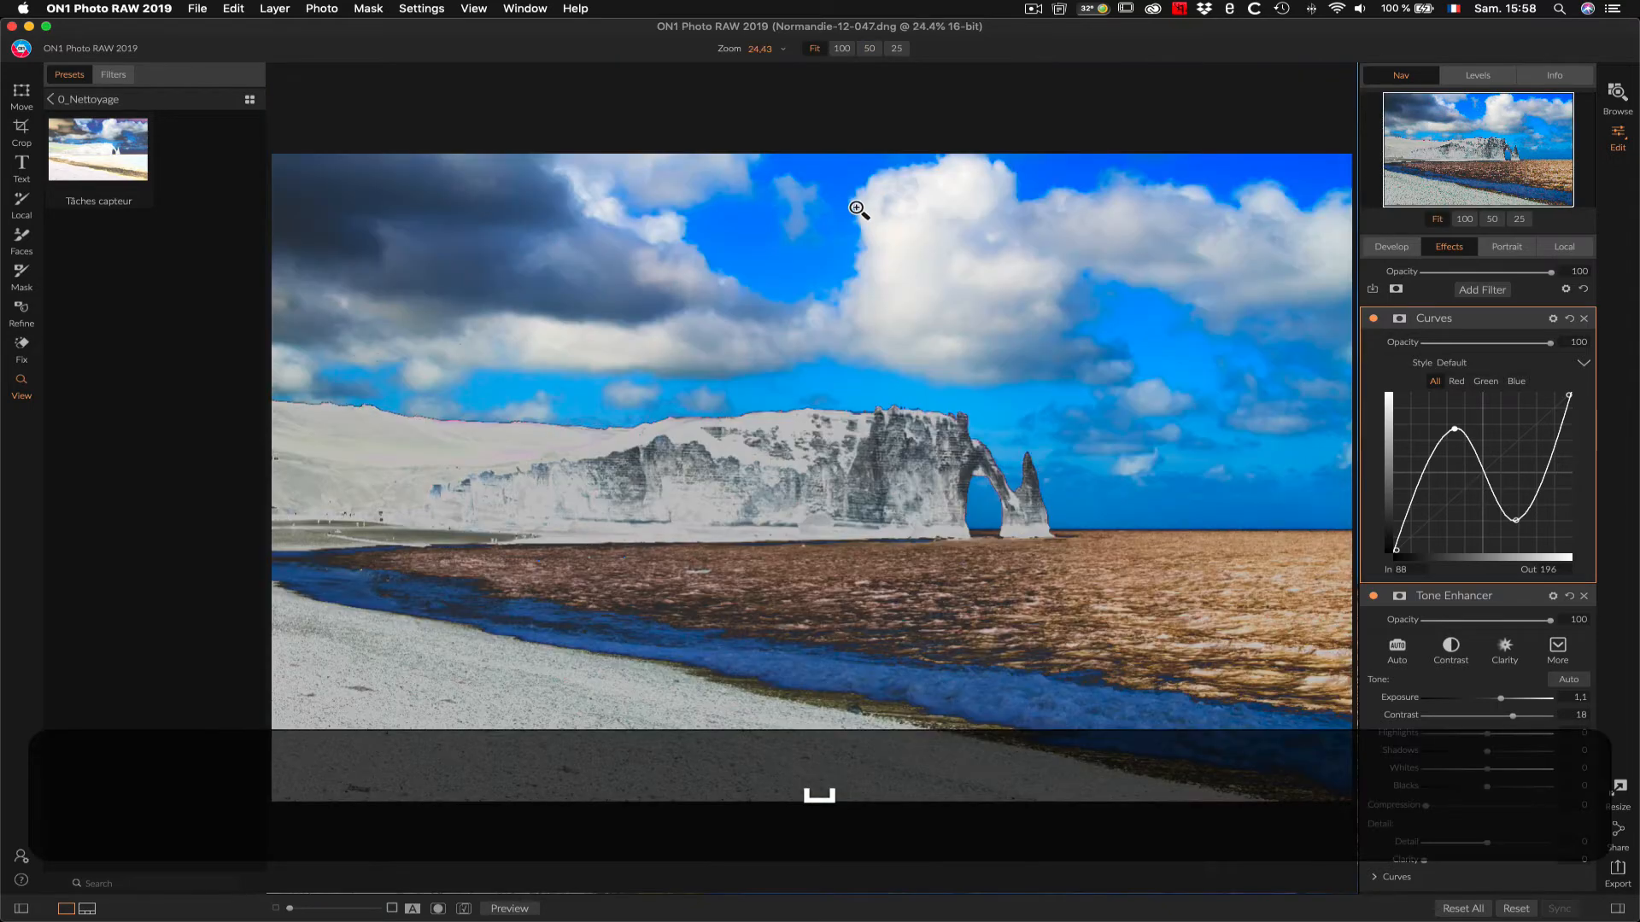
{"action": "left_click", "coordinate": [847, 291]}
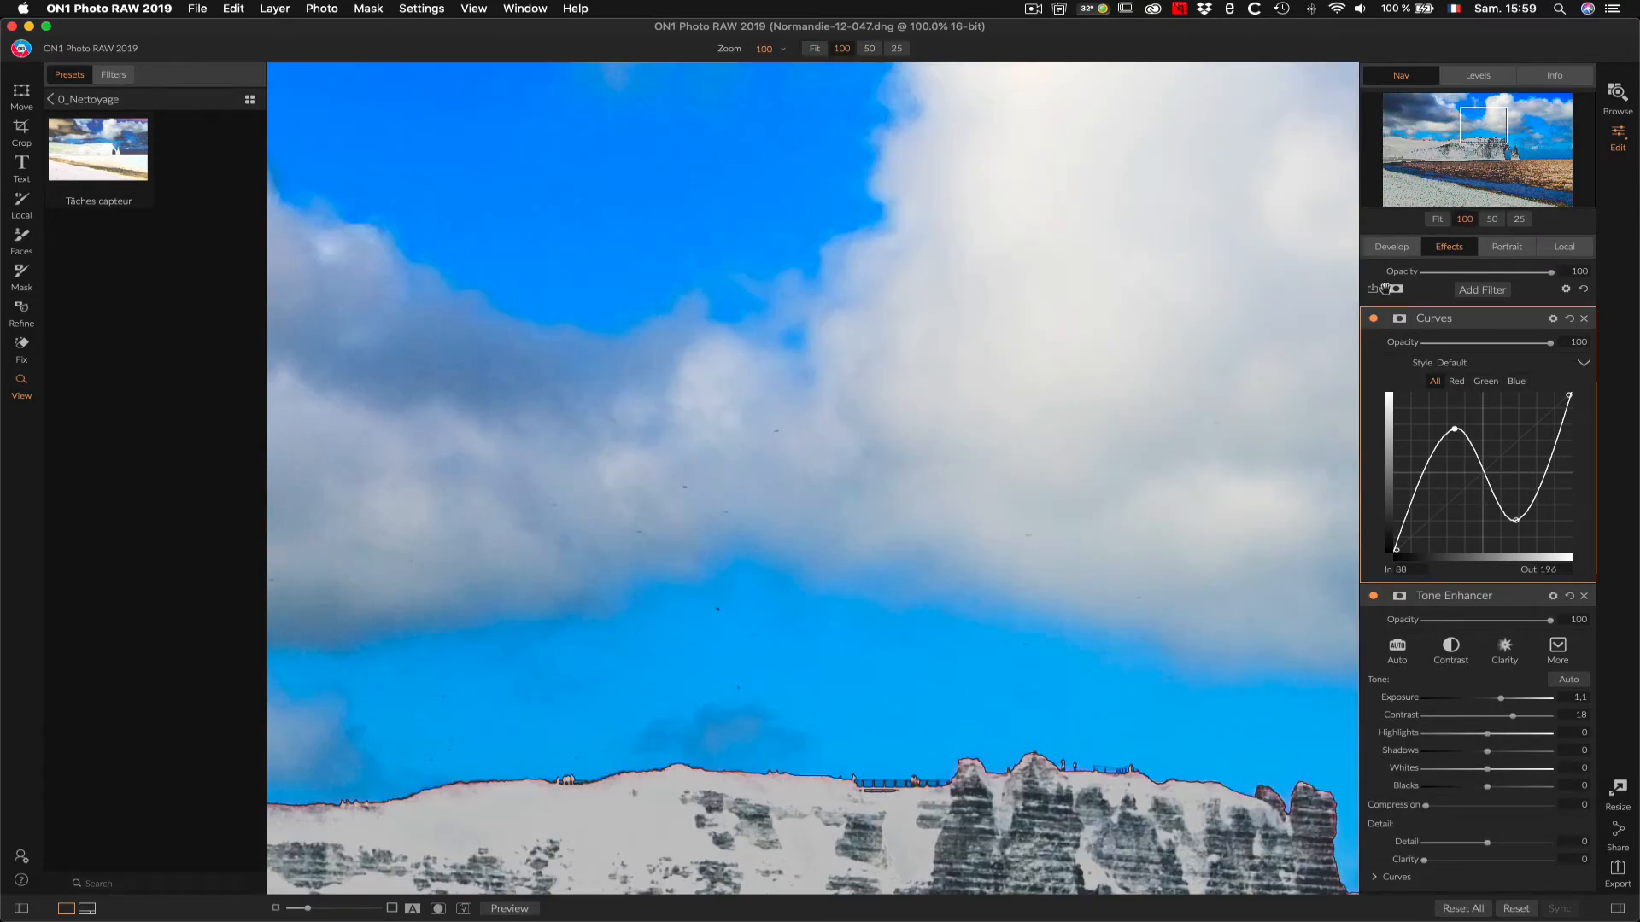
{"action": "left_click", "coordinate": [1492, 219]}
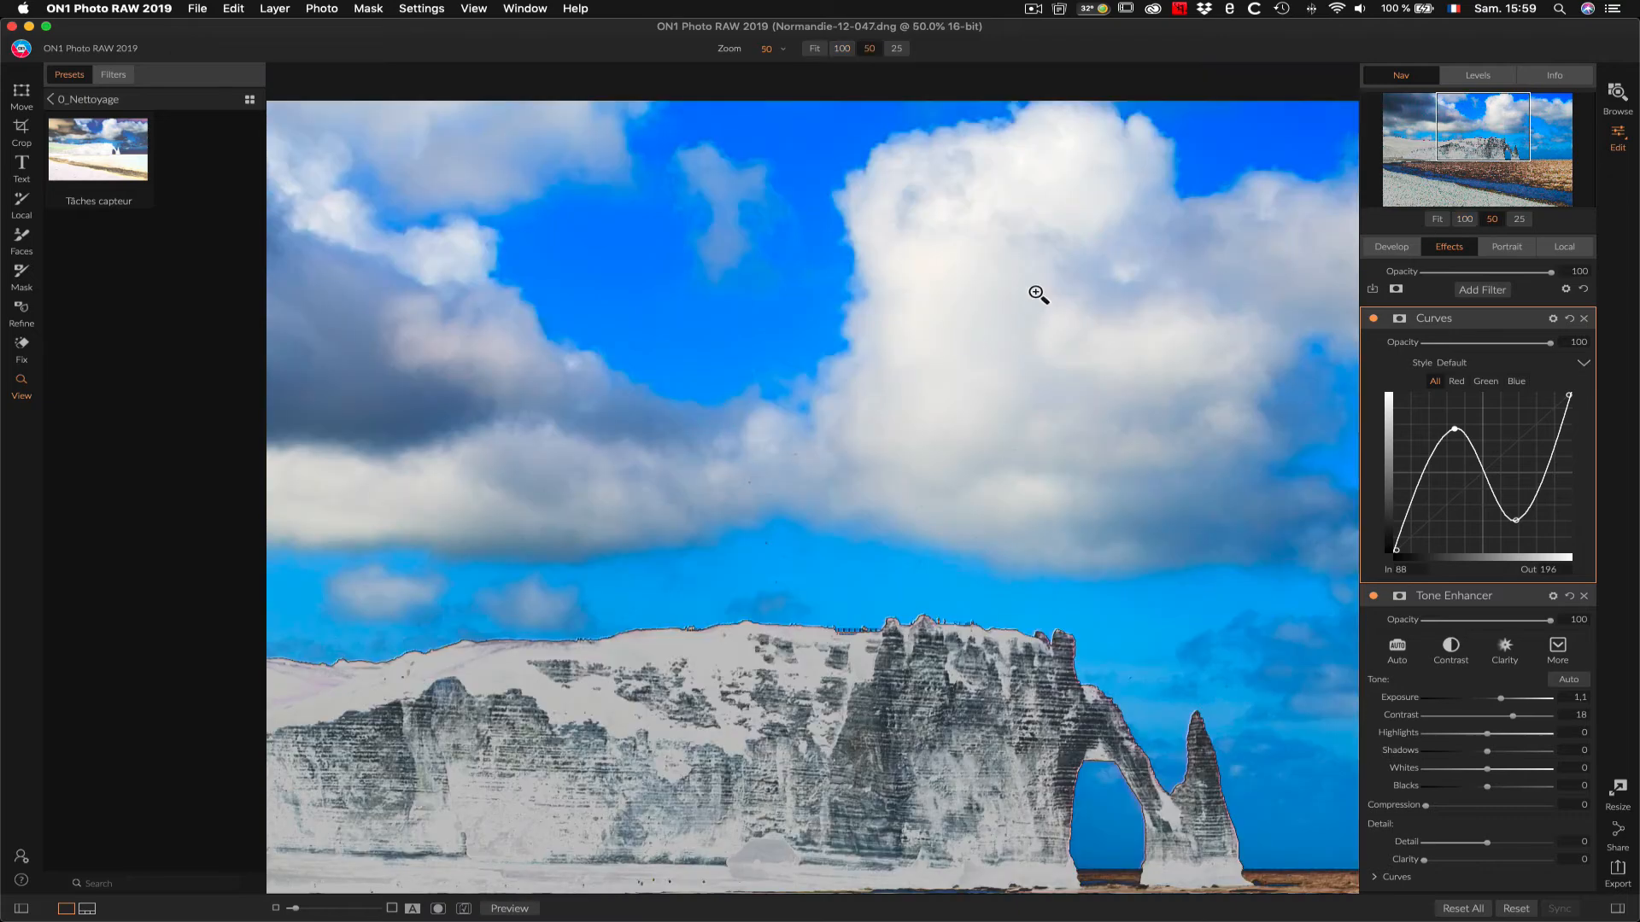
{"action": "left_click_drag", "start_coordinate": [1517, 127], "coordinate": [1499, 135]}
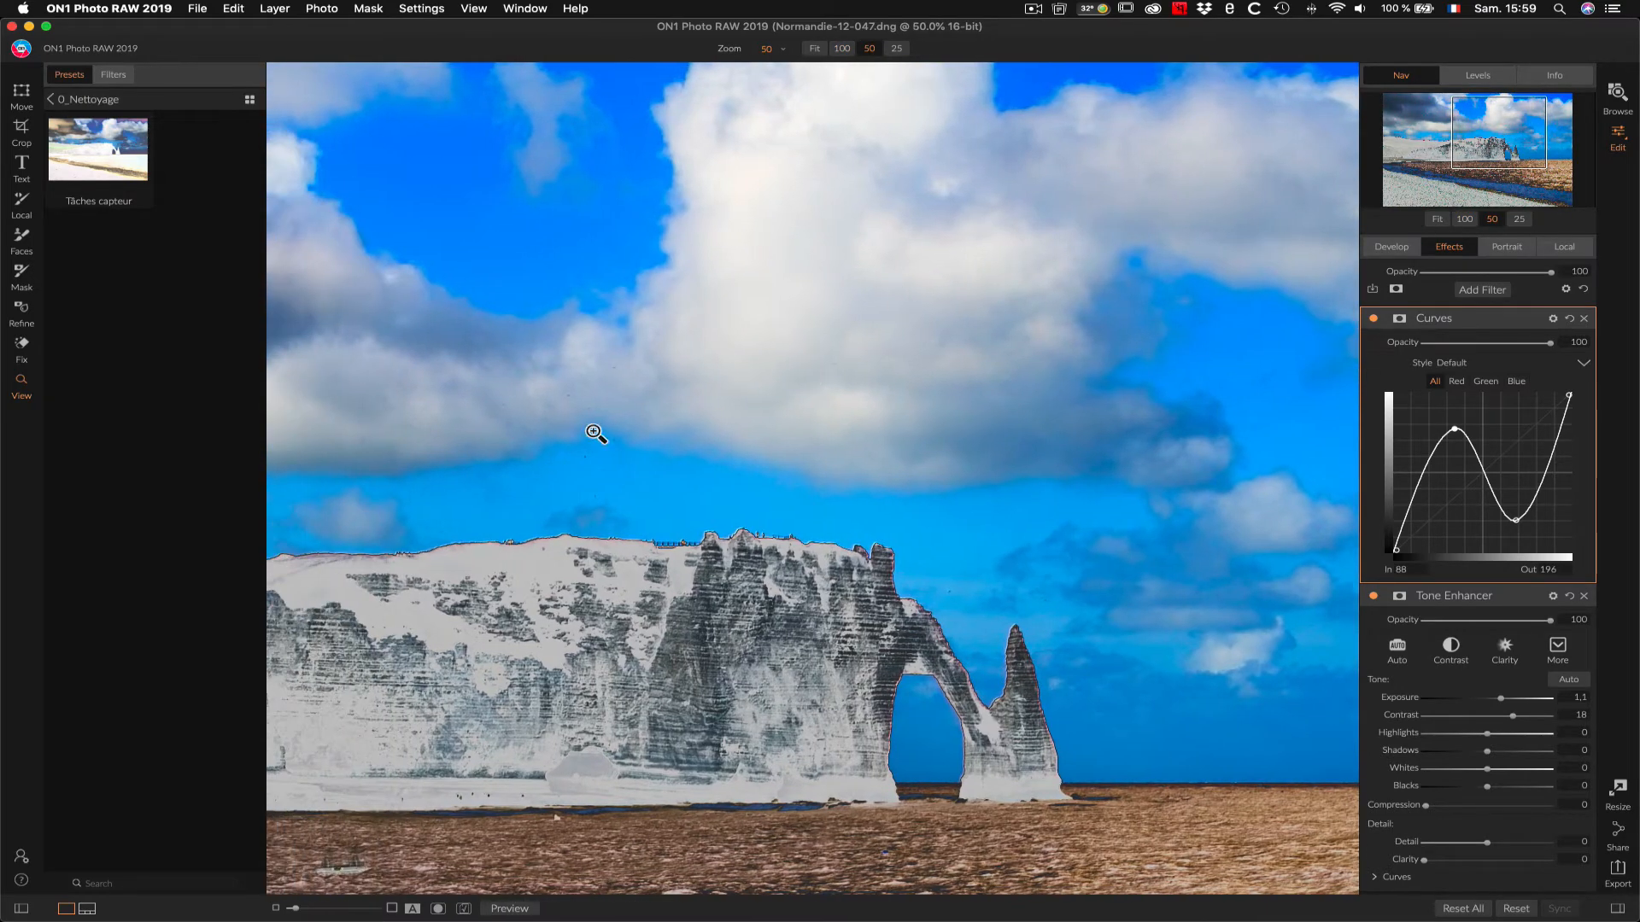
{"action": "left_click", "coordinate": [1464, 219]}
{"action": "left_click_drag", "start_coordinate": [1492, 143], "coordinate": [1480, 135]}
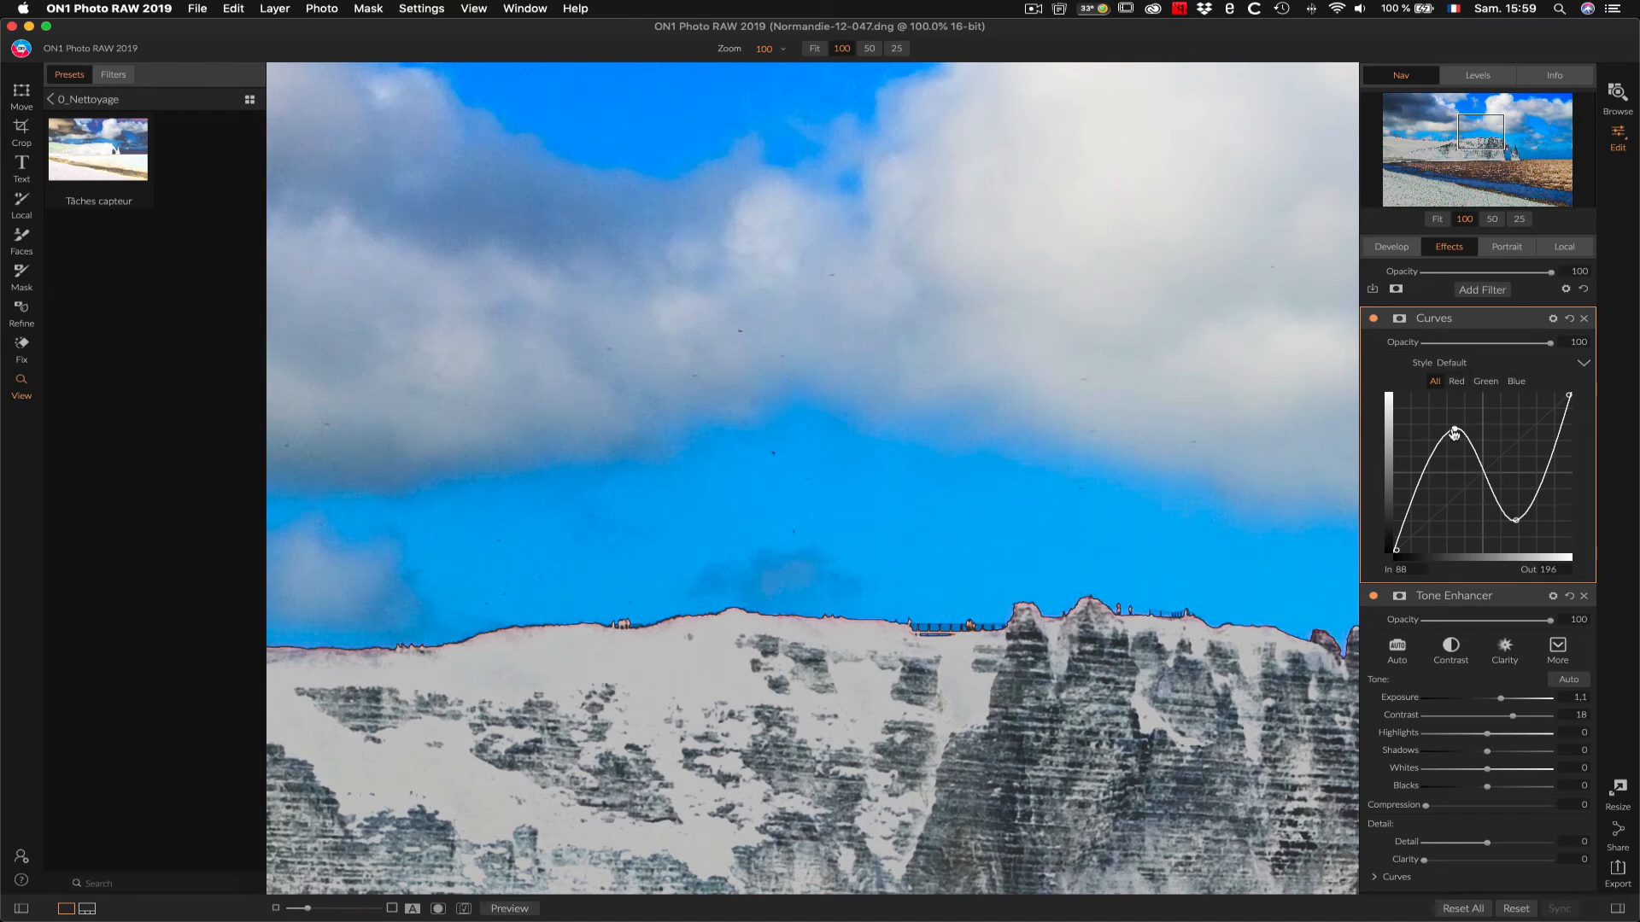
Step: Lower both points of the curve slightly, placing the highlight point at In 178, Out 49, and compare the sky with the original
{"action": "left_click_drag", "start_coordinate": [1454, 434], "coordinate": [1454, 438]}
{"action": "left_click_drag", "start_coordinate": [1516, 520], "coordinate": [1517, 522]}
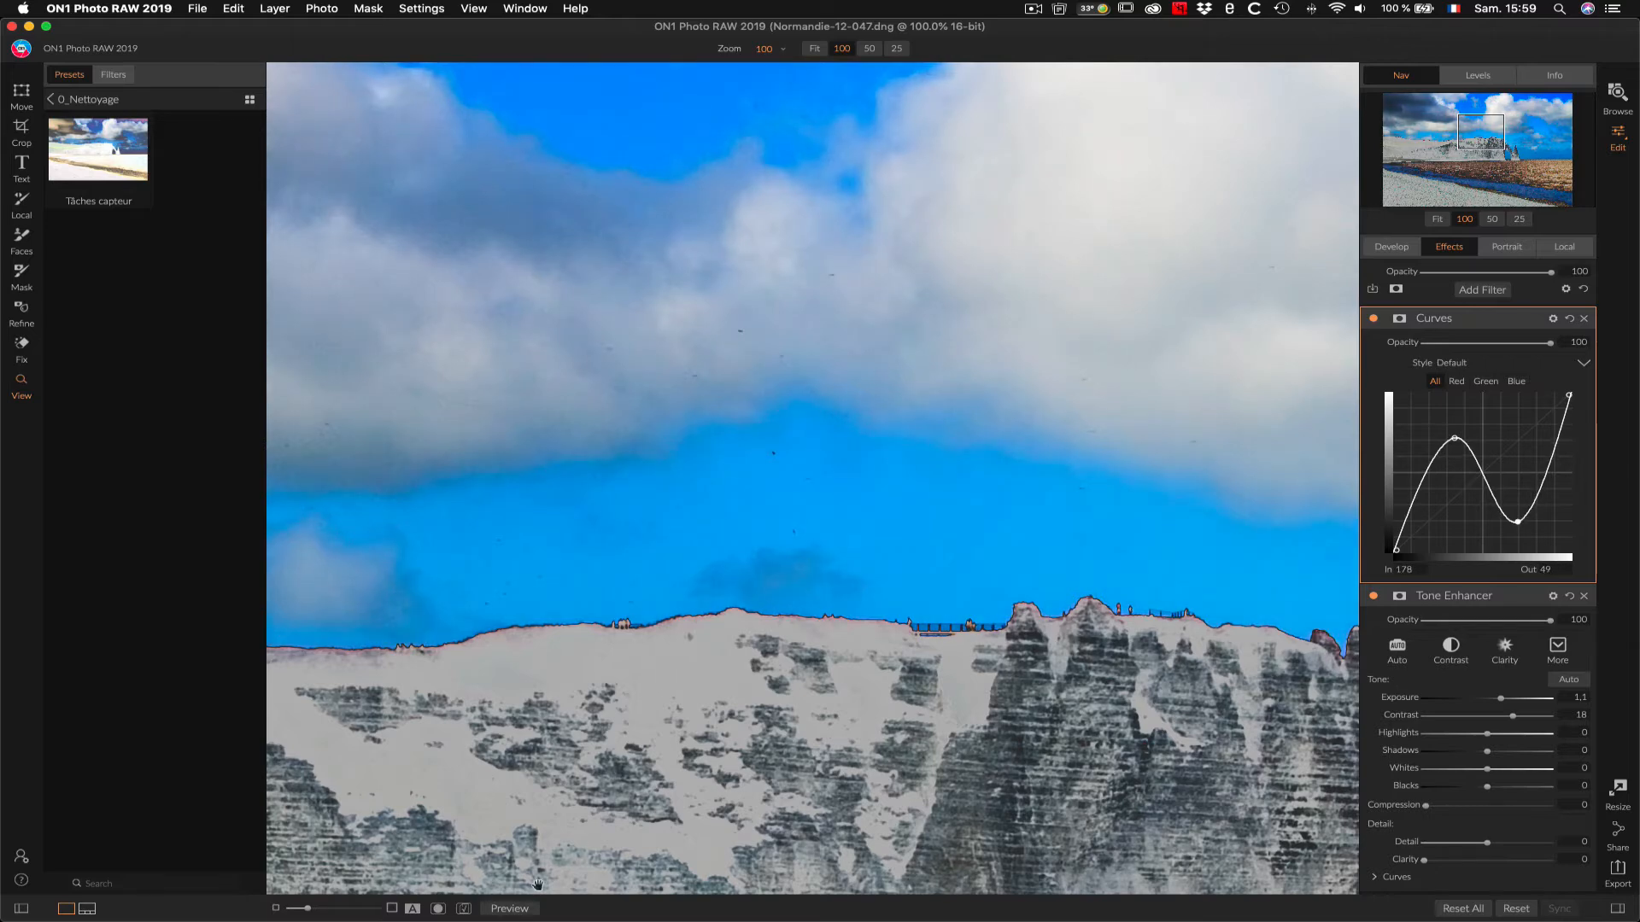
{"action": "left_click", "coordinate": [509, 909]}
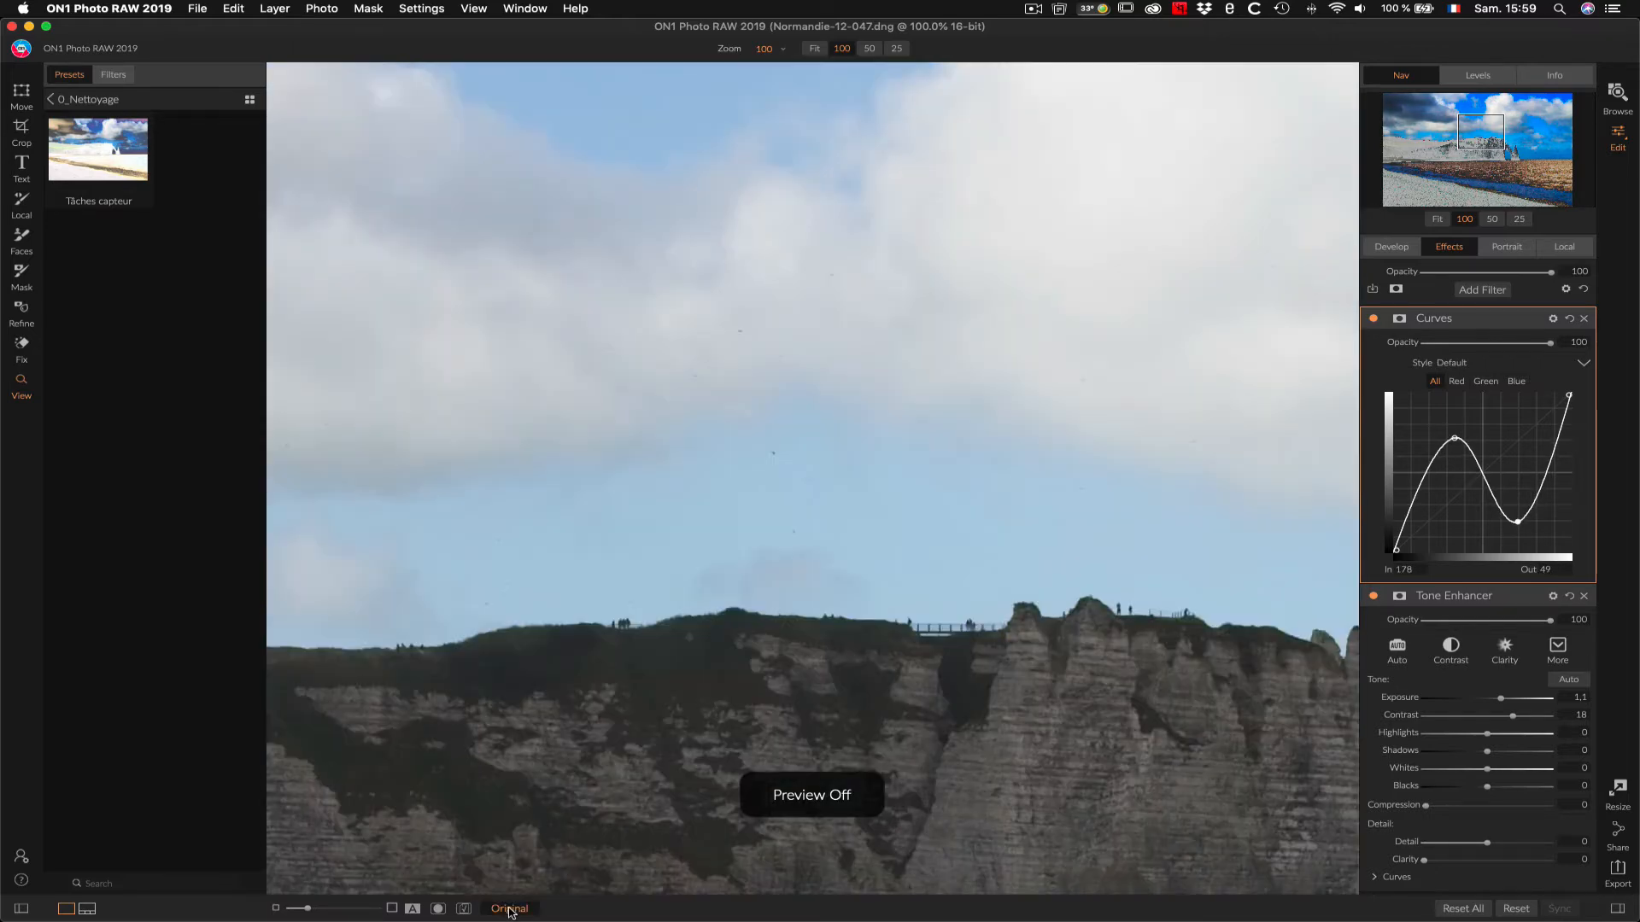
{"action": "left_click", "coordinate": [511, 909]}
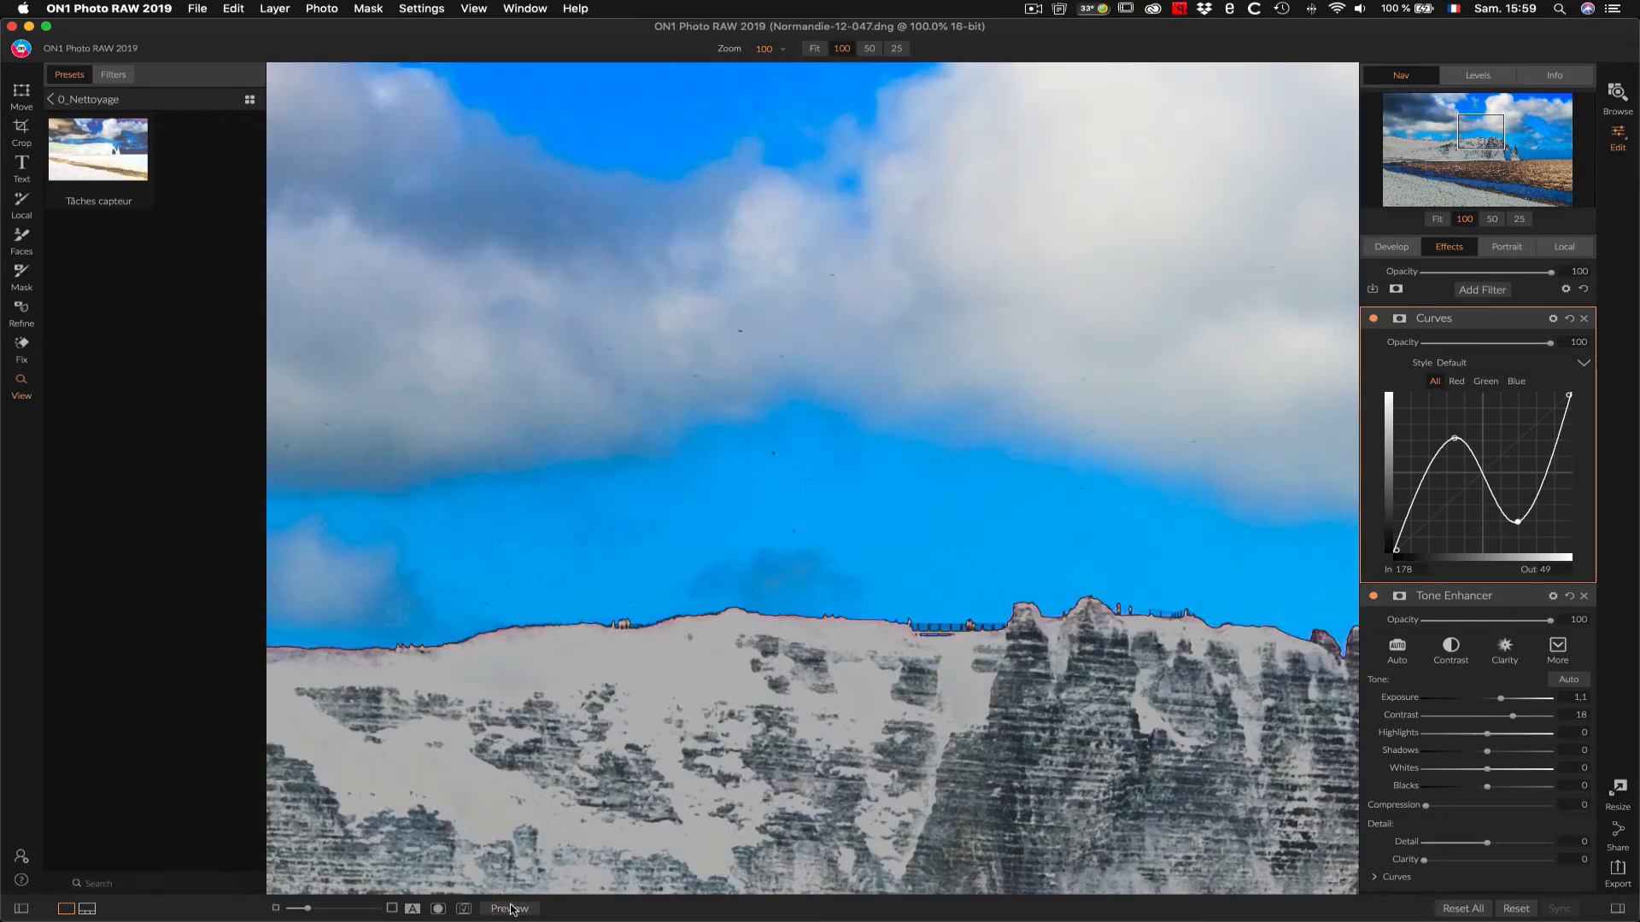
Step: Compare the clouds above the left part of the cliff with and without the effects
{"action": "left_click_drag", "start_coordinate": [432, 476], "coordinate": [834, 545]}
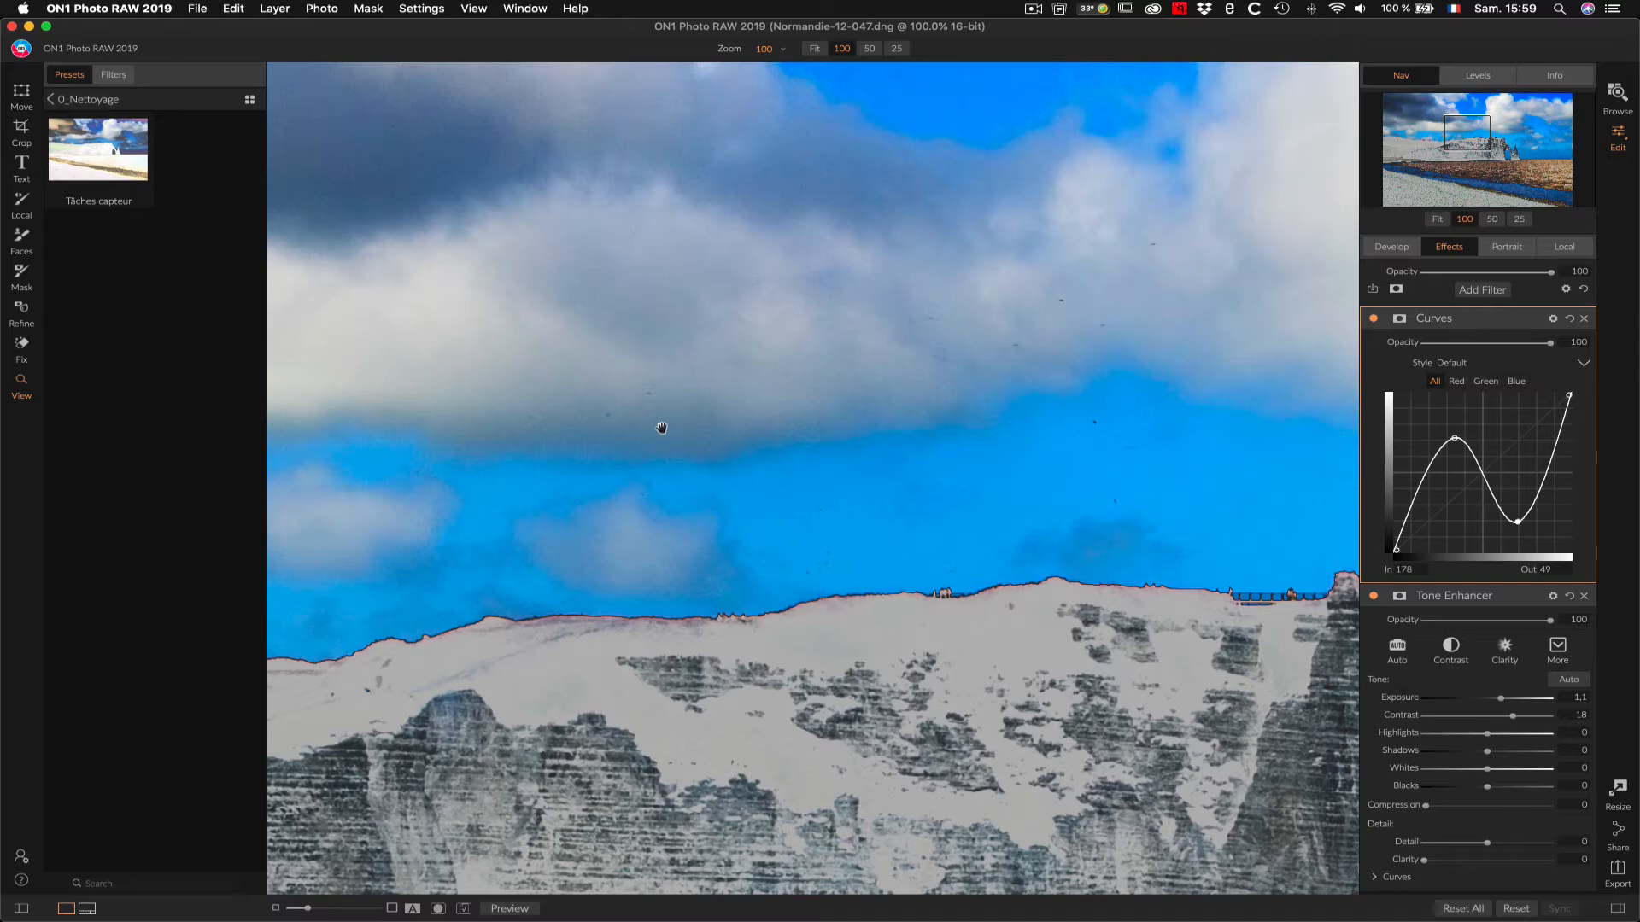
{"action": "left_click_drag", "start_coordinate": [571, 443], "coordinate": [794, 471]}
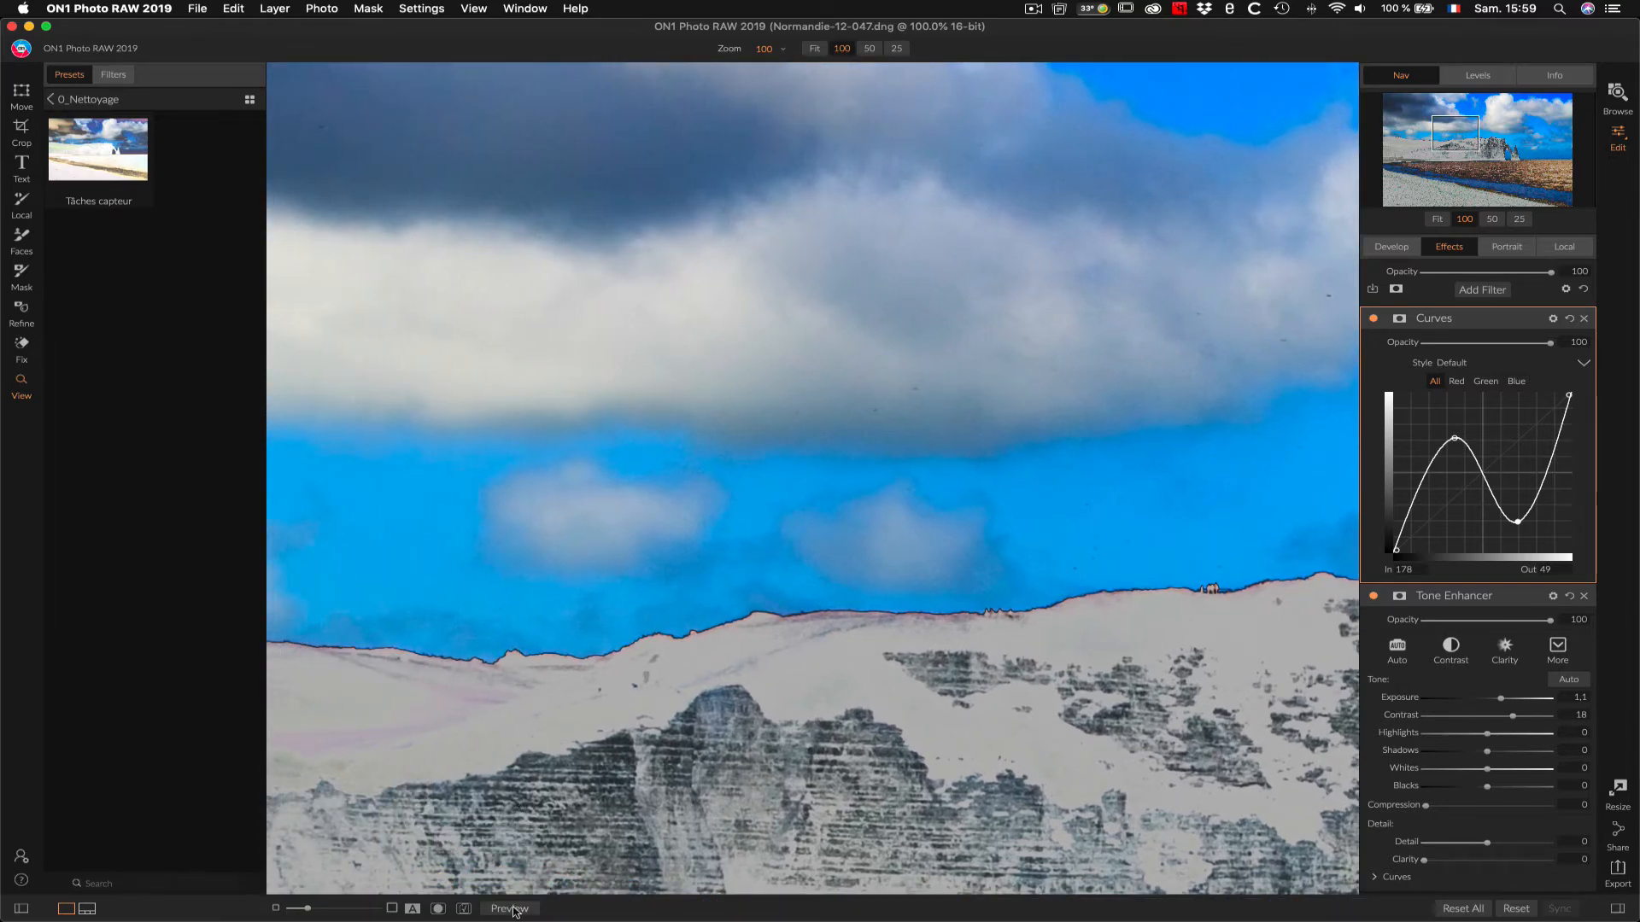
{"action": "left_click", "coordinate": [513, 911]}
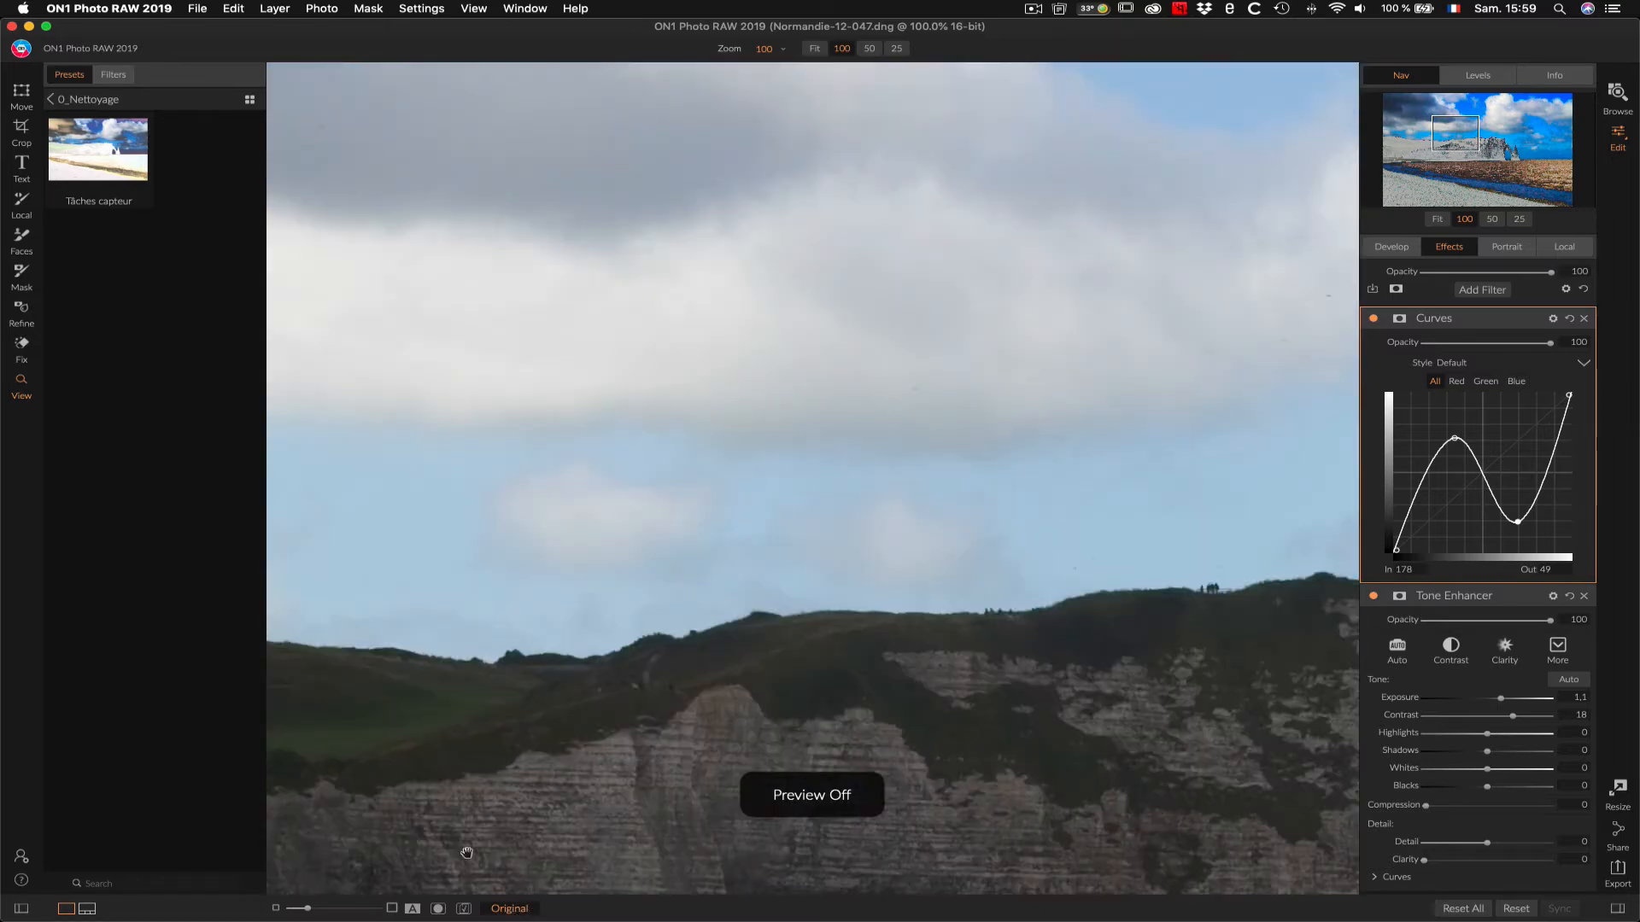
{"action": "left_click", "coordinate": [523, 910]}
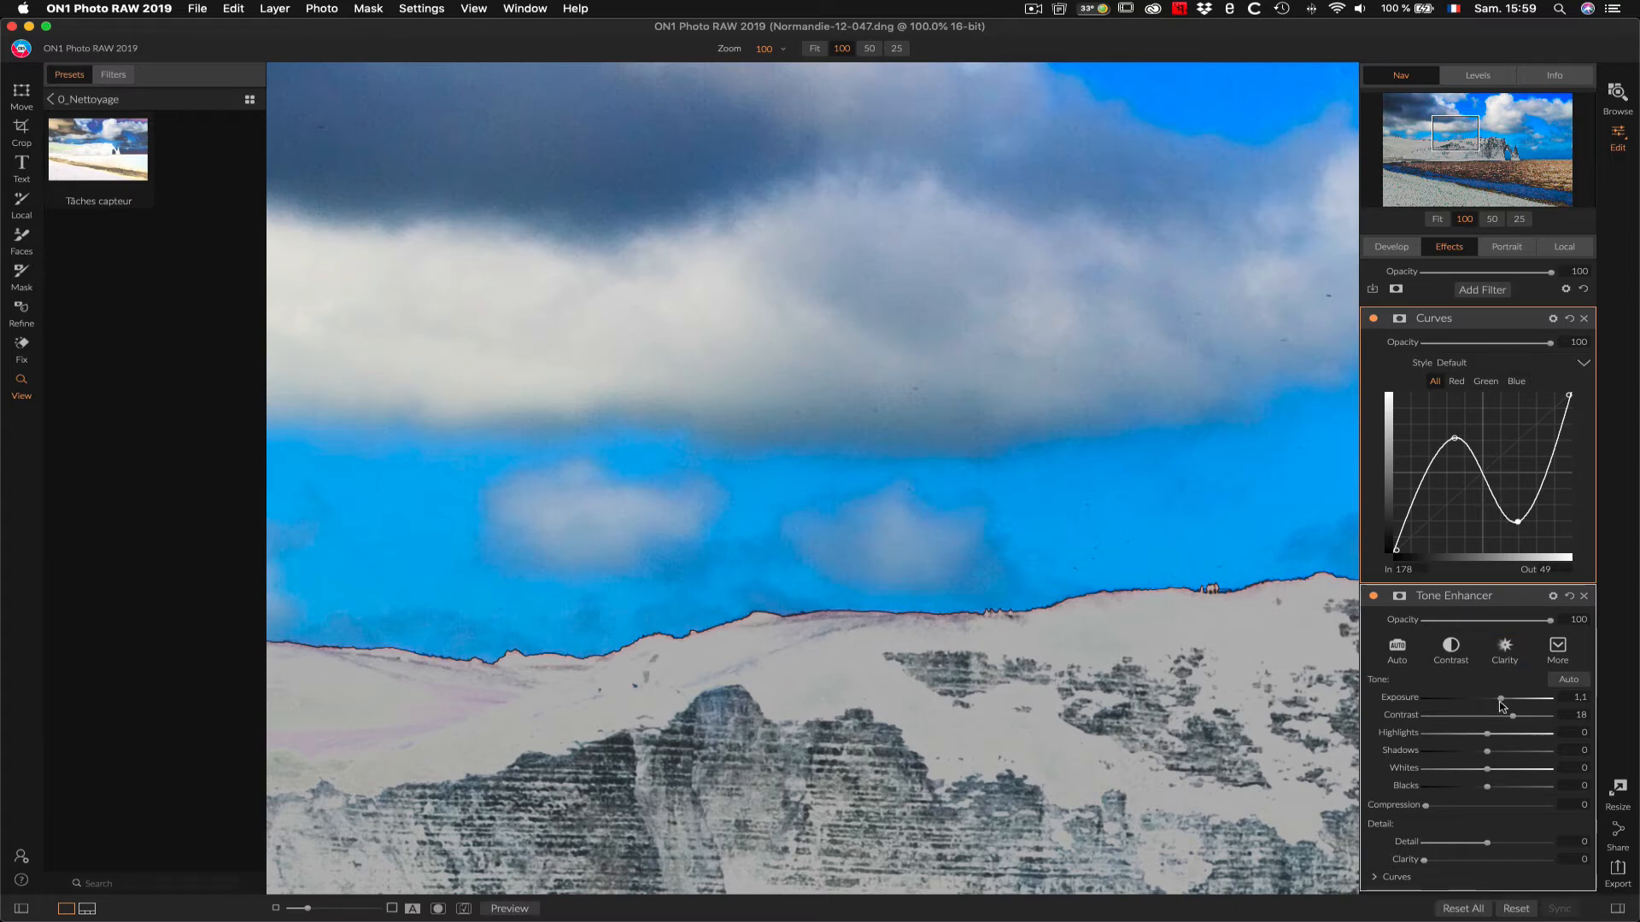
Step: Reduce the Tone Enhancer's exposure to 0.7 and examine the sky for birds and sensor spots
{"action": "left_click_drag", "start_coordinate": [1501, 704], "coordinate": [1514, 717]}
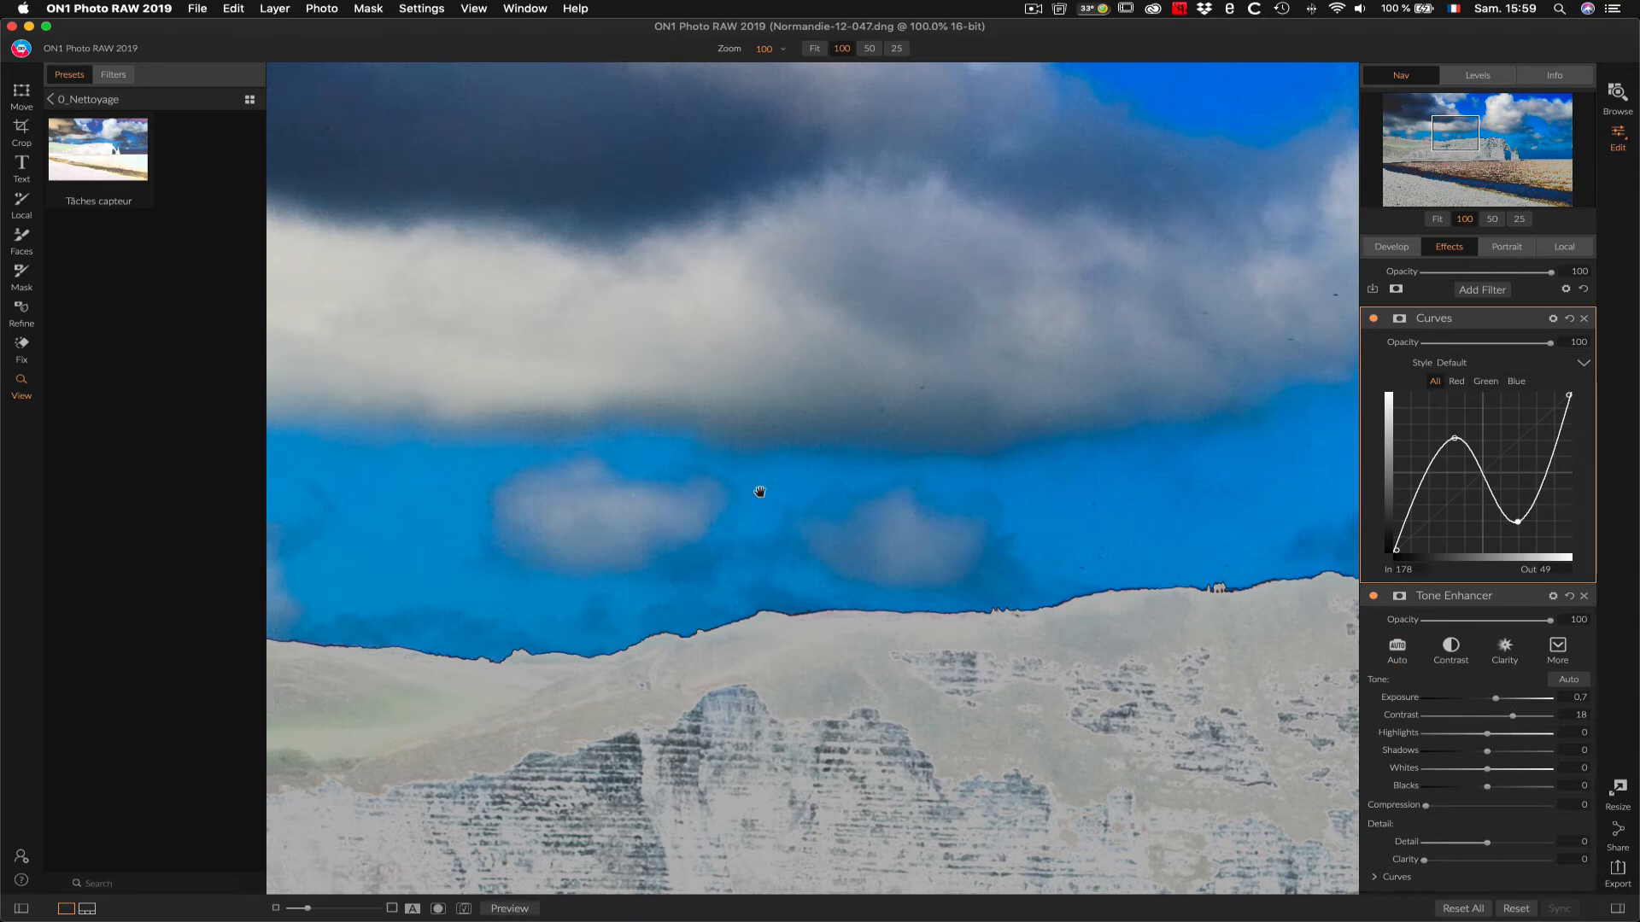
{"action": "left_click_drag", "start_coordinate": [759, 492], "coordinate": [965, 537]}
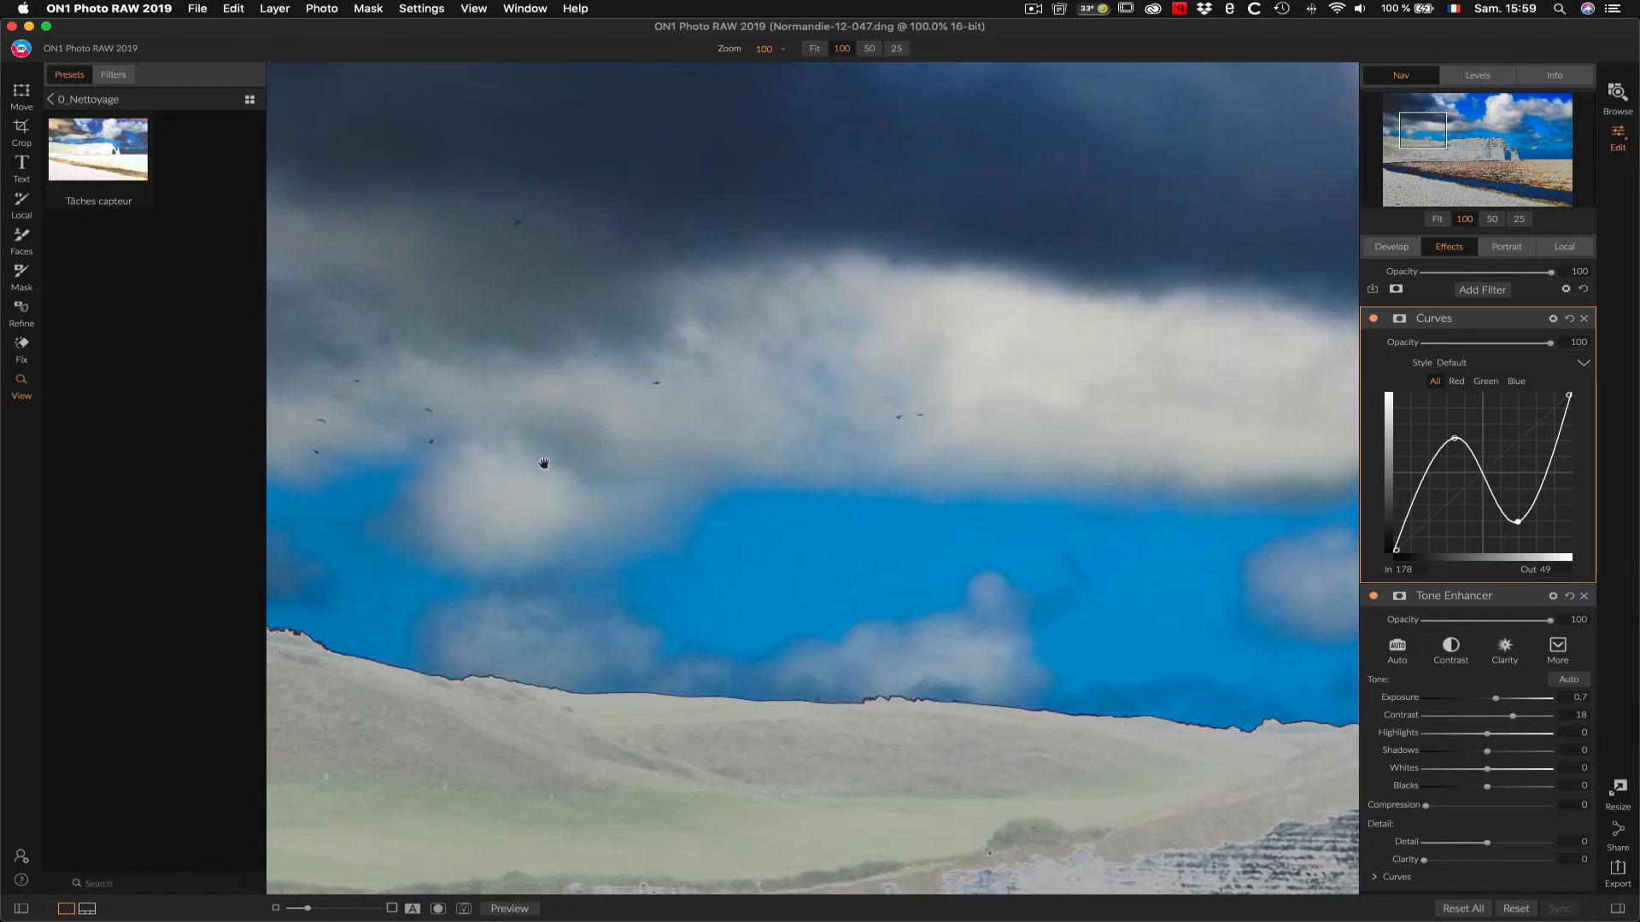
{"action": "left_click_drag", "start_coordinate": [544, 463], "coordinate": [951, 463]}
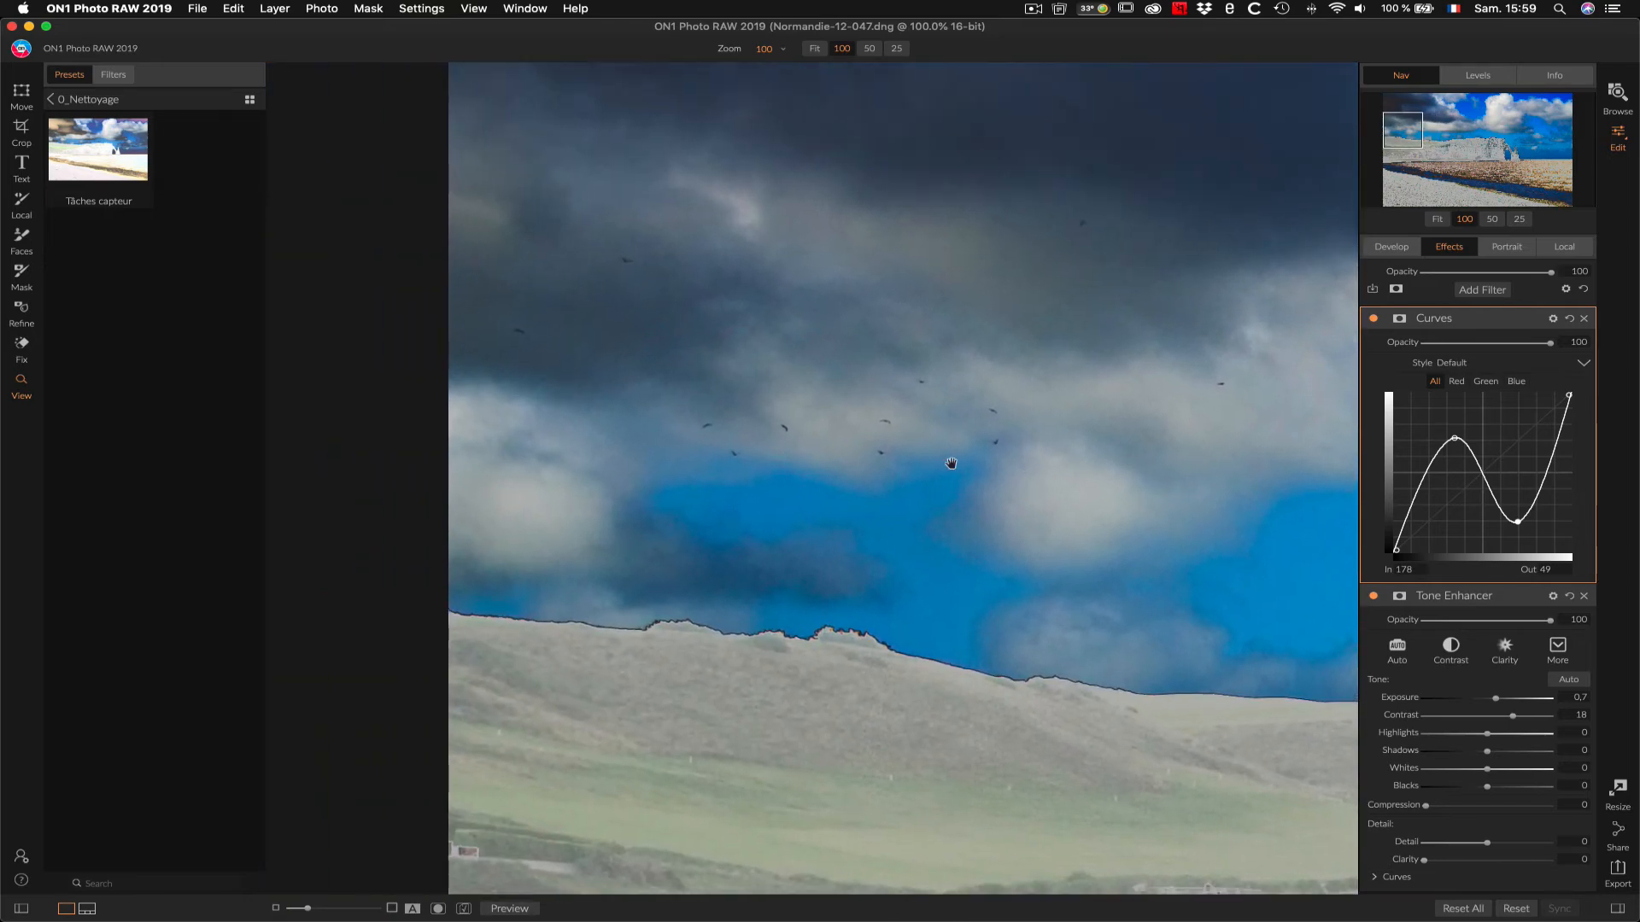
{"action": "left_click_drag", "start_coordinate": [1056, 316], "coordinate": [838, 556]}
{"action": "left_click_drag", "start_coordinate": [1094, 443], "coordinate": [589, 385]}
{"action": "left_click_drag", "start_coordinate": [726, 436], "coordinate": [395, 330]}
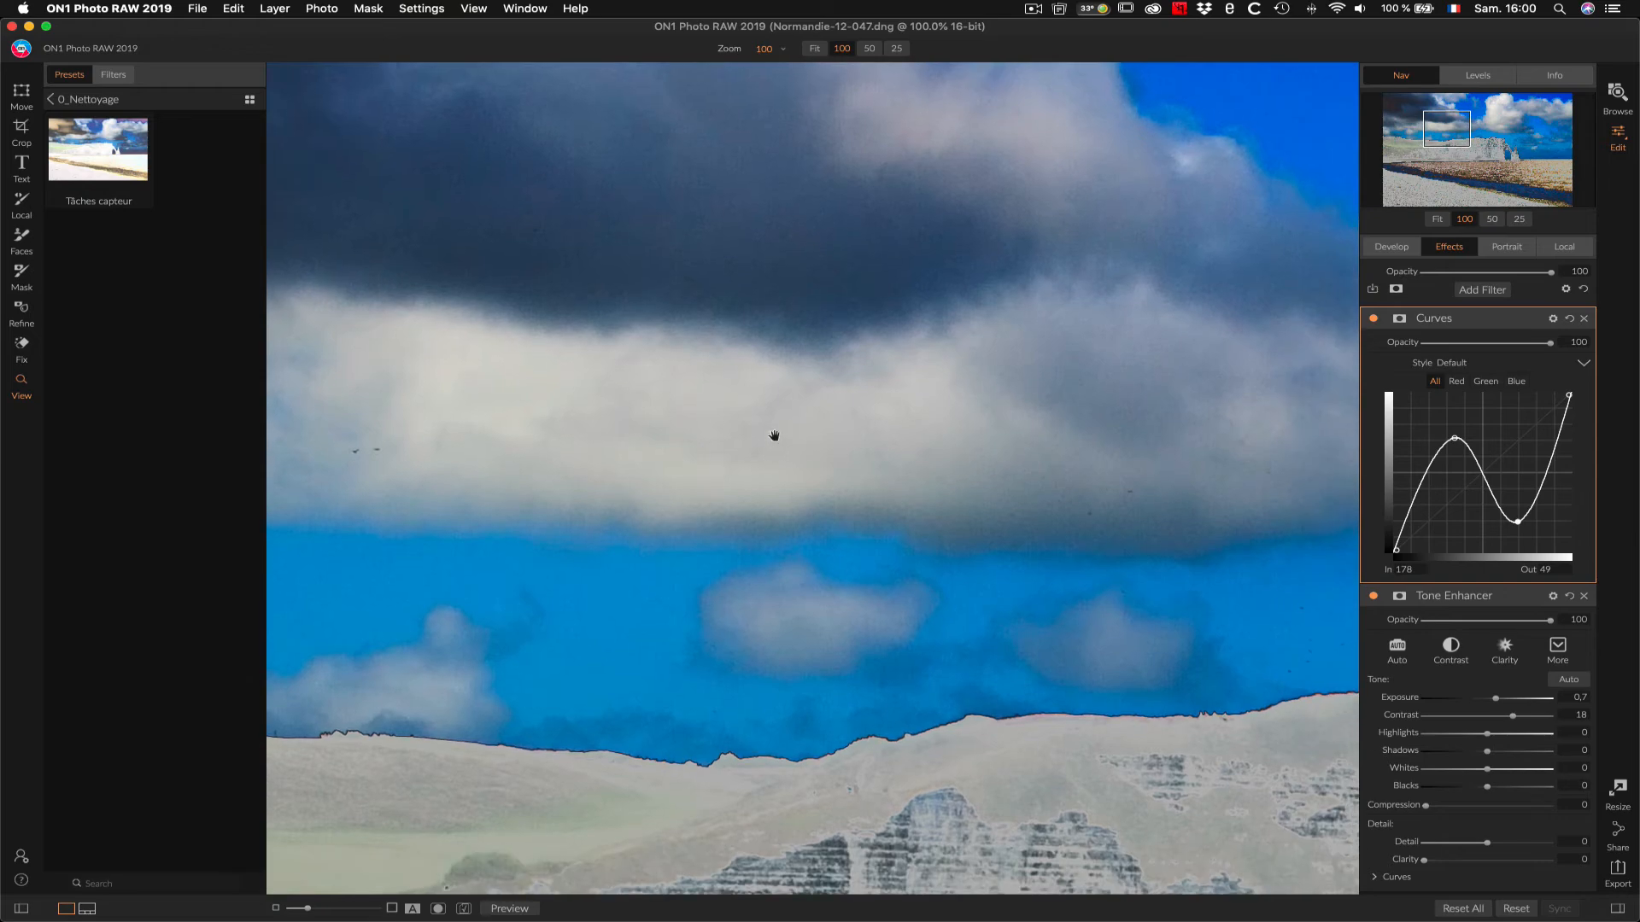
{"action": "left_click_drag", "start_coordinate": [773, 436], "coordinate": [410, 351]}
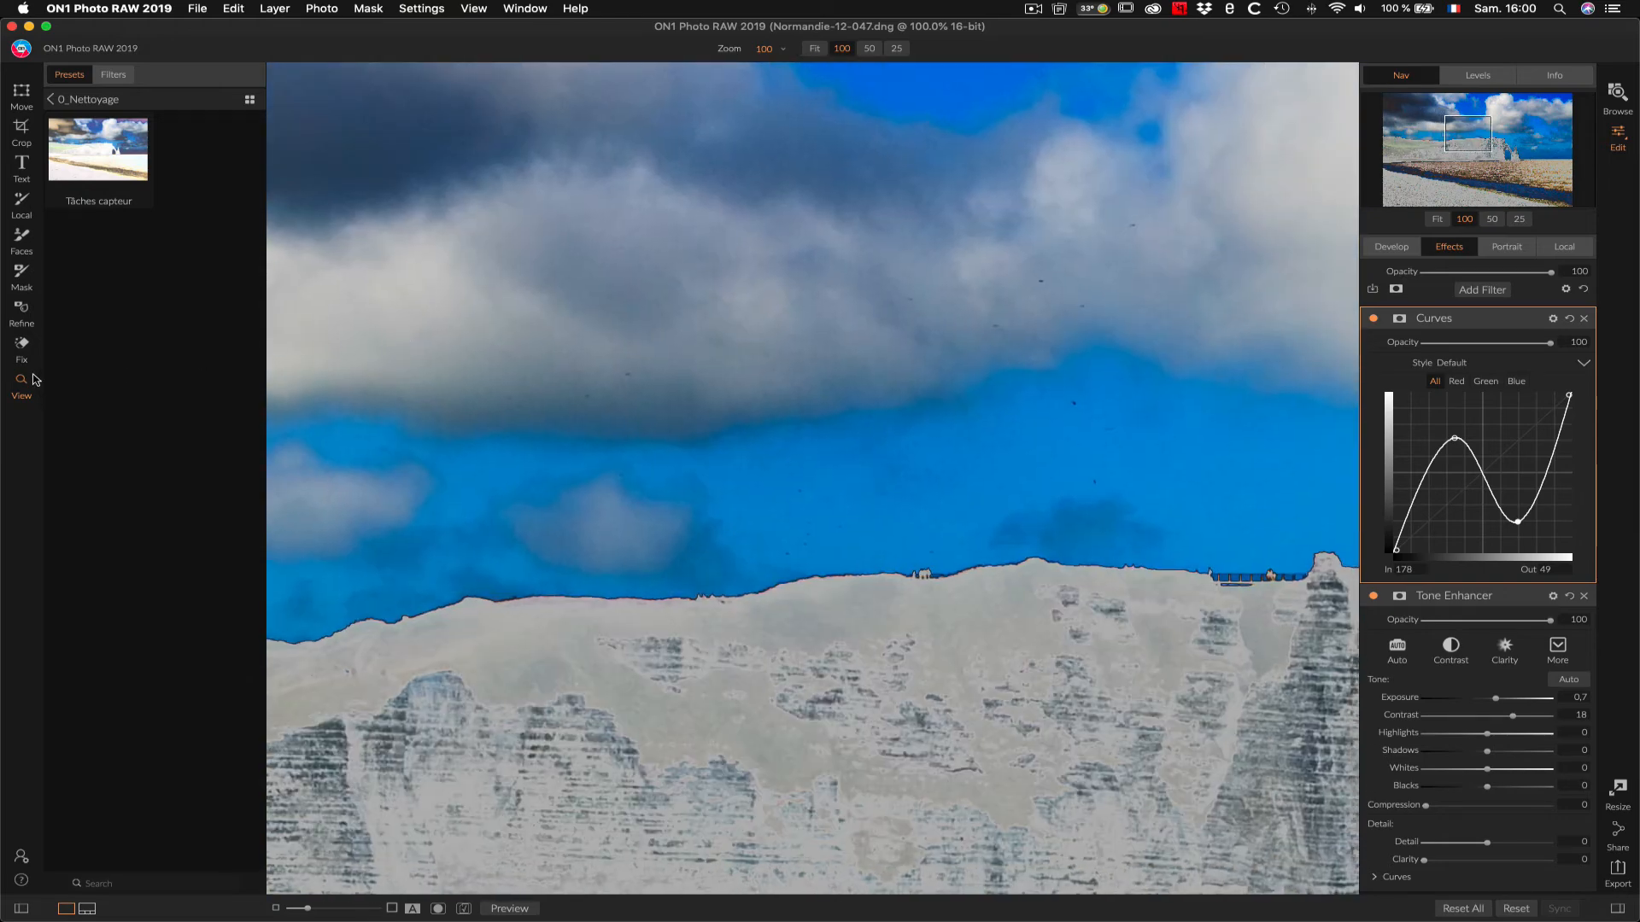
Step: Erase the dark spots in the lower clouds and blue sky above the cliff with a size 30 Fix brush
{"action": "left_click", "coordinate": [22, 347]}
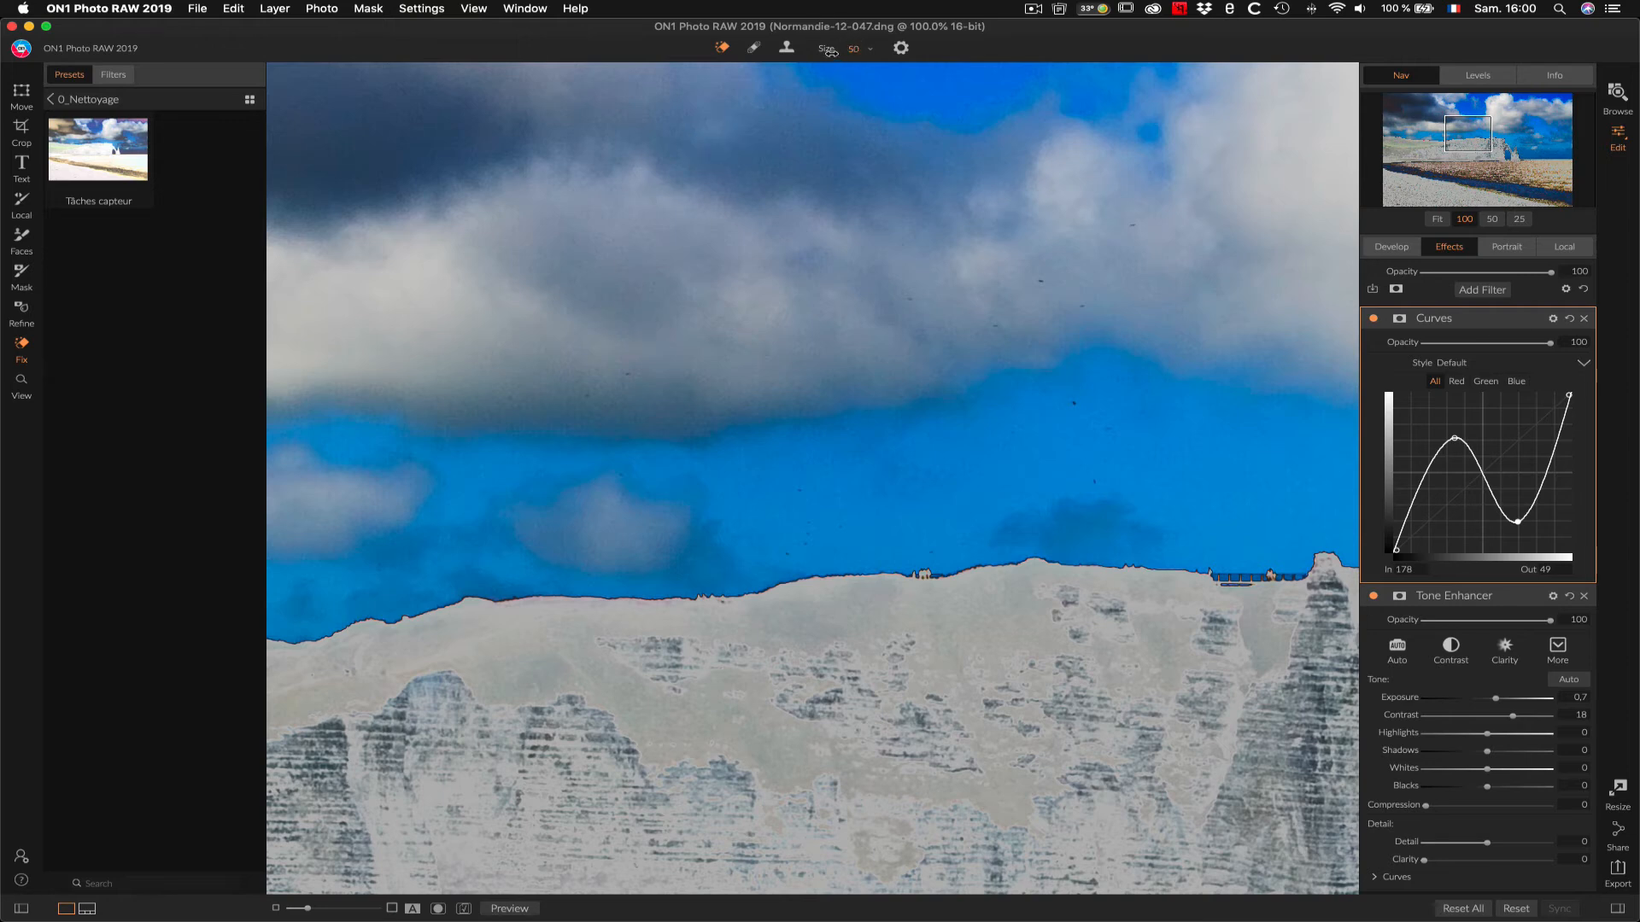
{"action": "left_click_drag", "start_coordinate": [835, 49], "coordinate": [825, 50]}
{"action": "left_click", "coordinate": [628, 372]}
{"action": "left_click", "coordinate": [587, 397]}
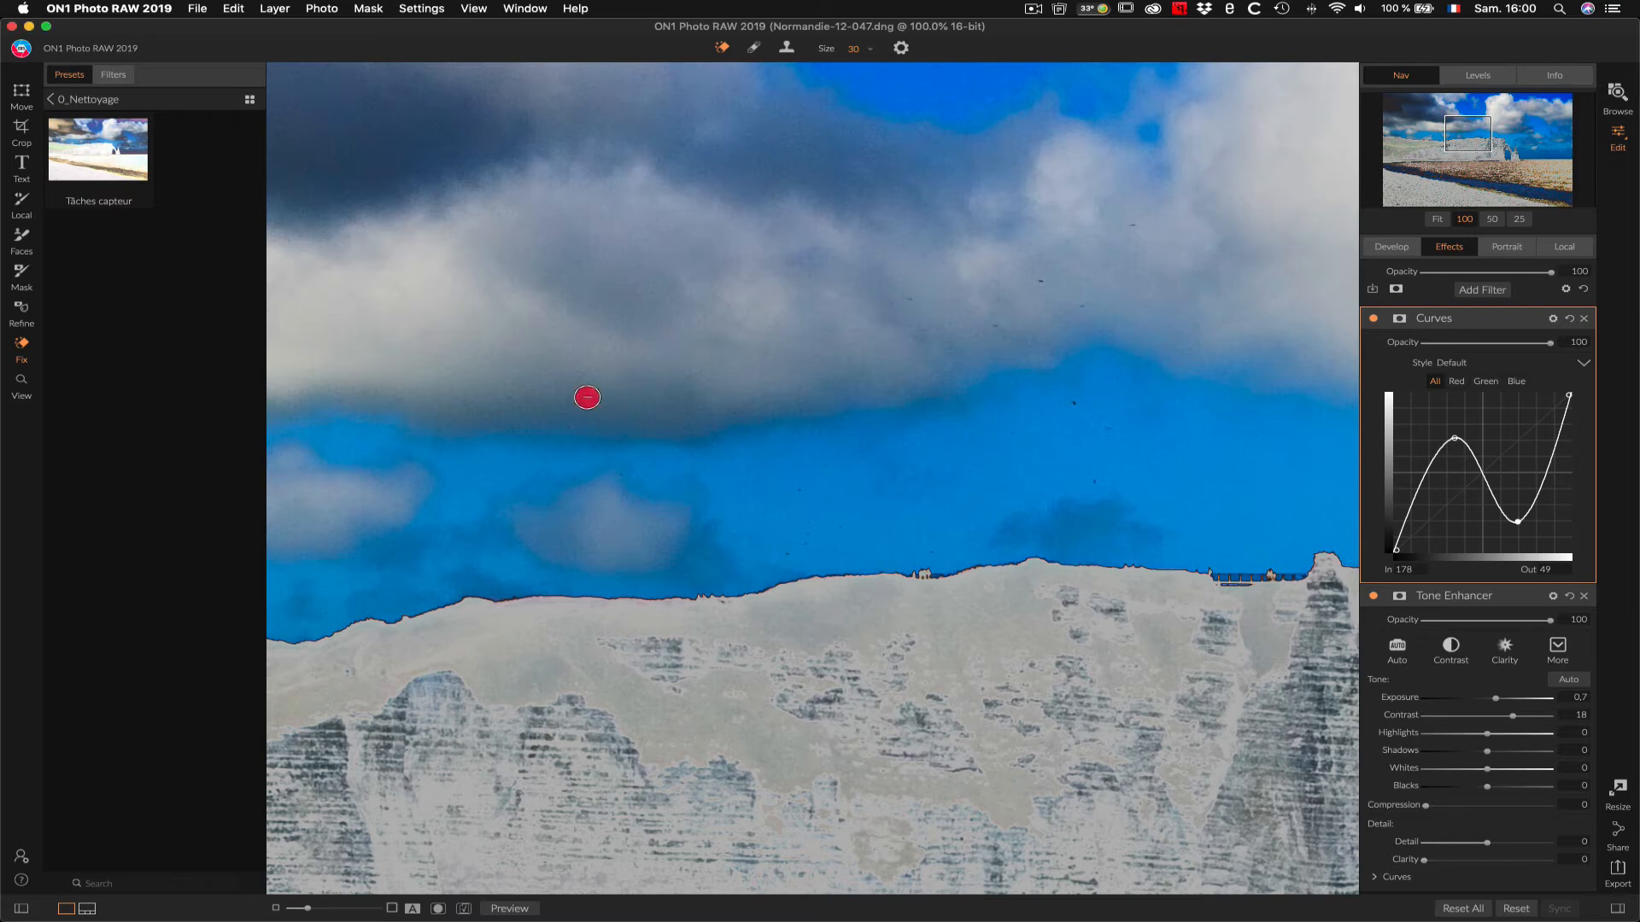
{"action": "left_click", "coordinate": [505, 397]}
{"action": "left_click", "coordinate": [795, 489]}
{"action": "left_click", "coordinate": [839, 528]}
{"action": "left_click", "coordinate": [929, 555]}
Step: Compare the retouched sky with the original, and erase more dark spots in the blue area and the clouds above it
{"action": "left_click", "coordinate": [508, 910]}
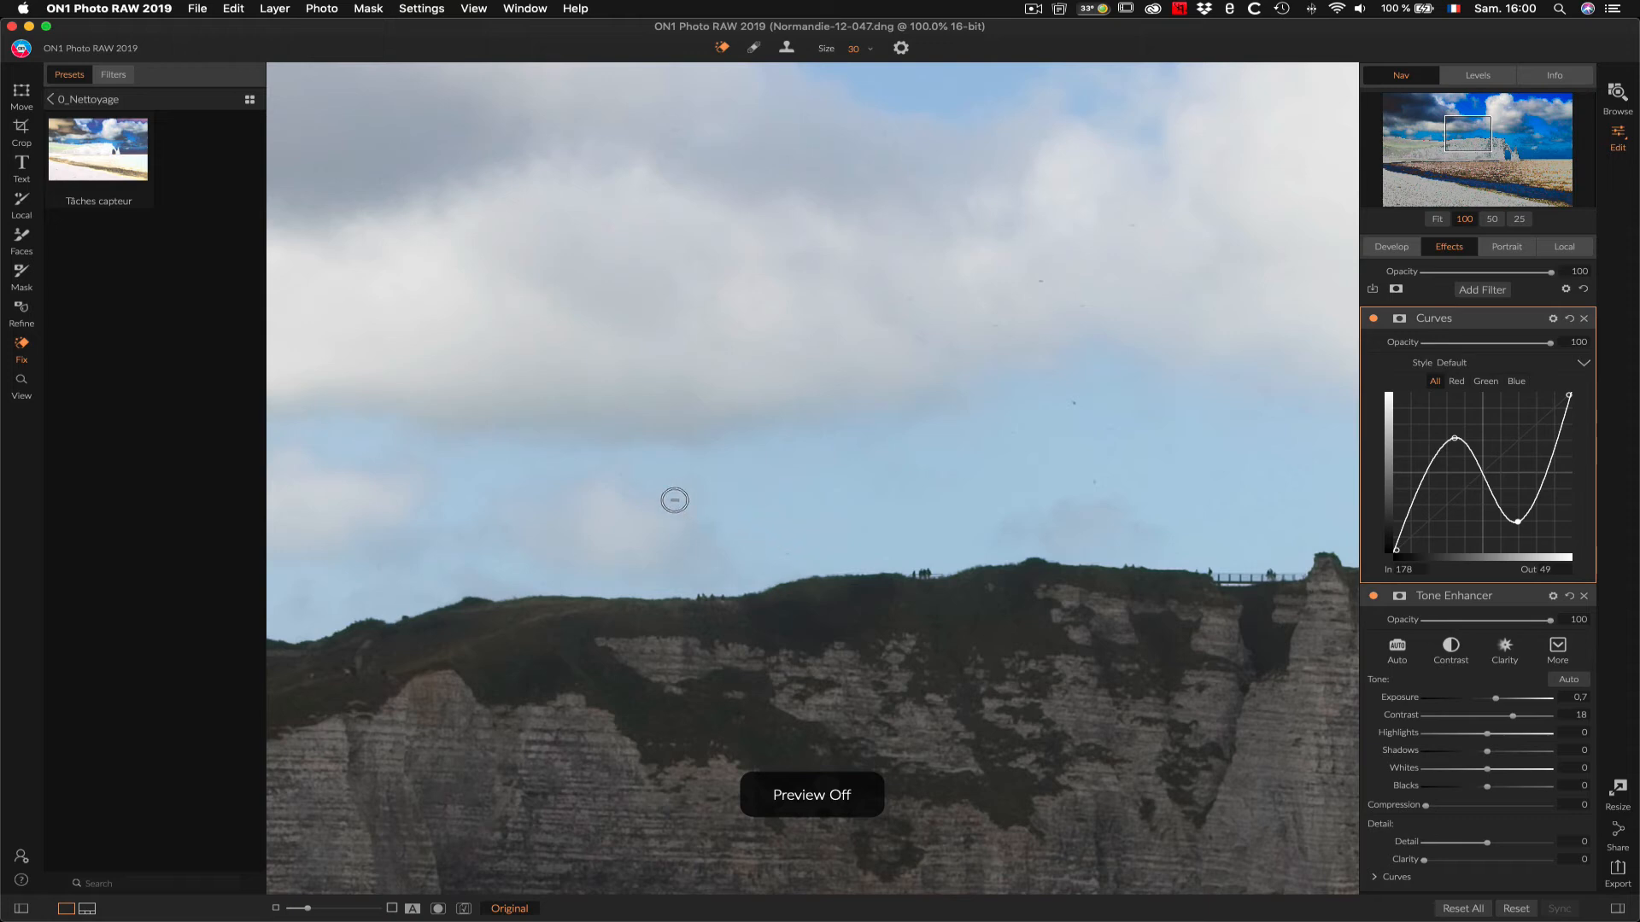
{"action": "left_click", "coordinate": [508, 911]}
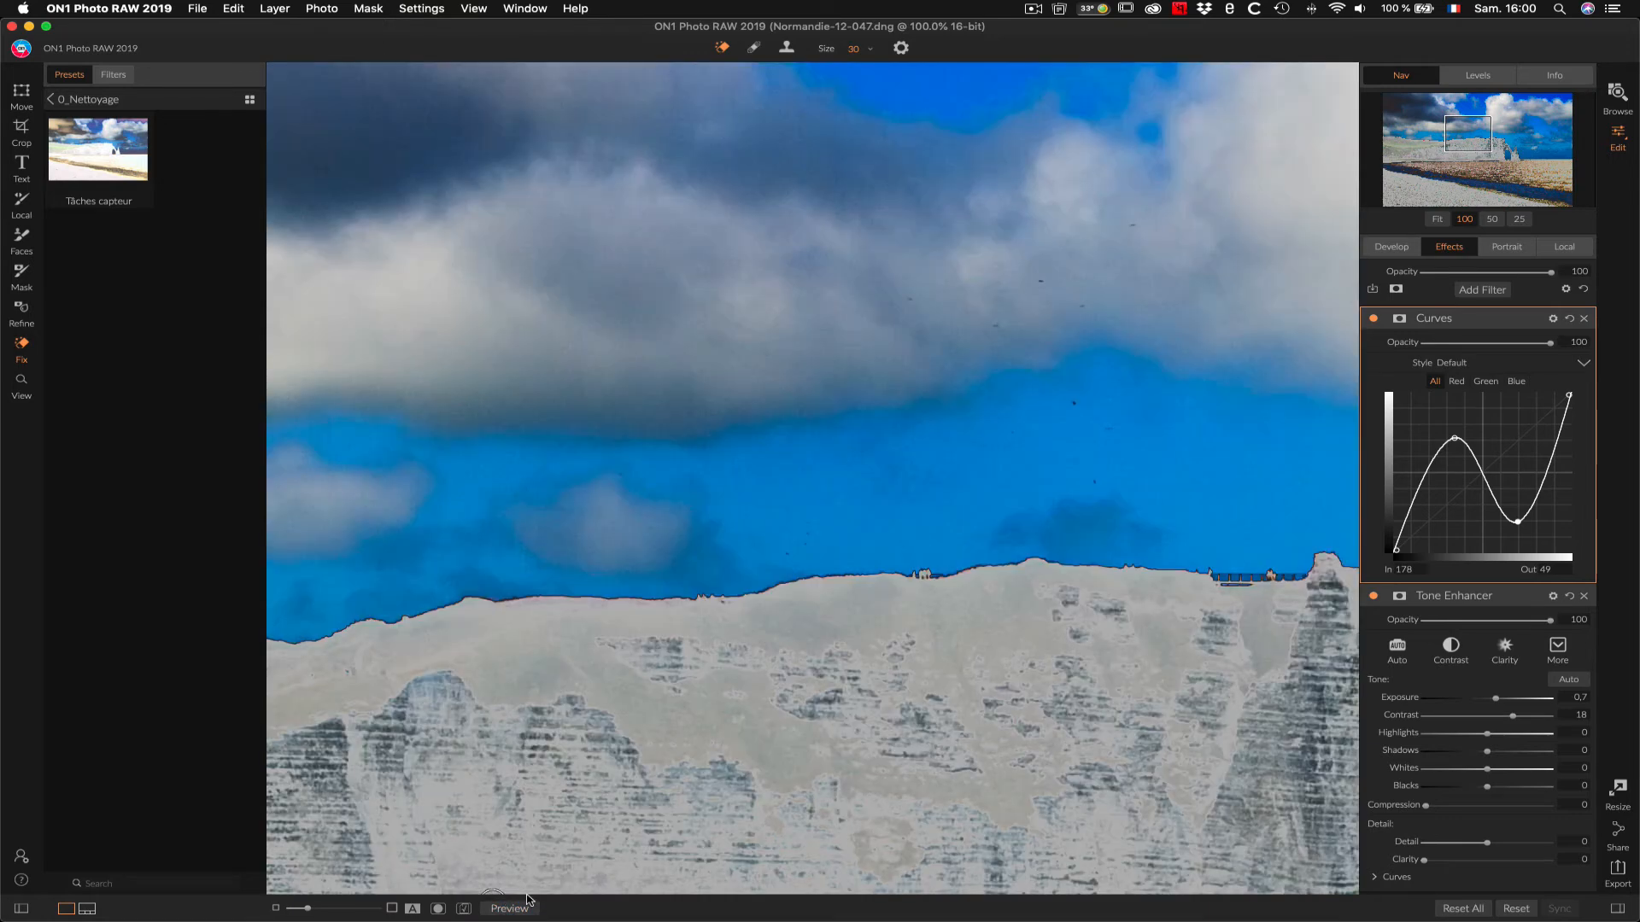
{"action": "left_click", "coordinate": [616, 473]}
{"action": "left_click", "coordinate": [1094, 483]}
{"action": "left_click", "coordinate": [1105, 428]}
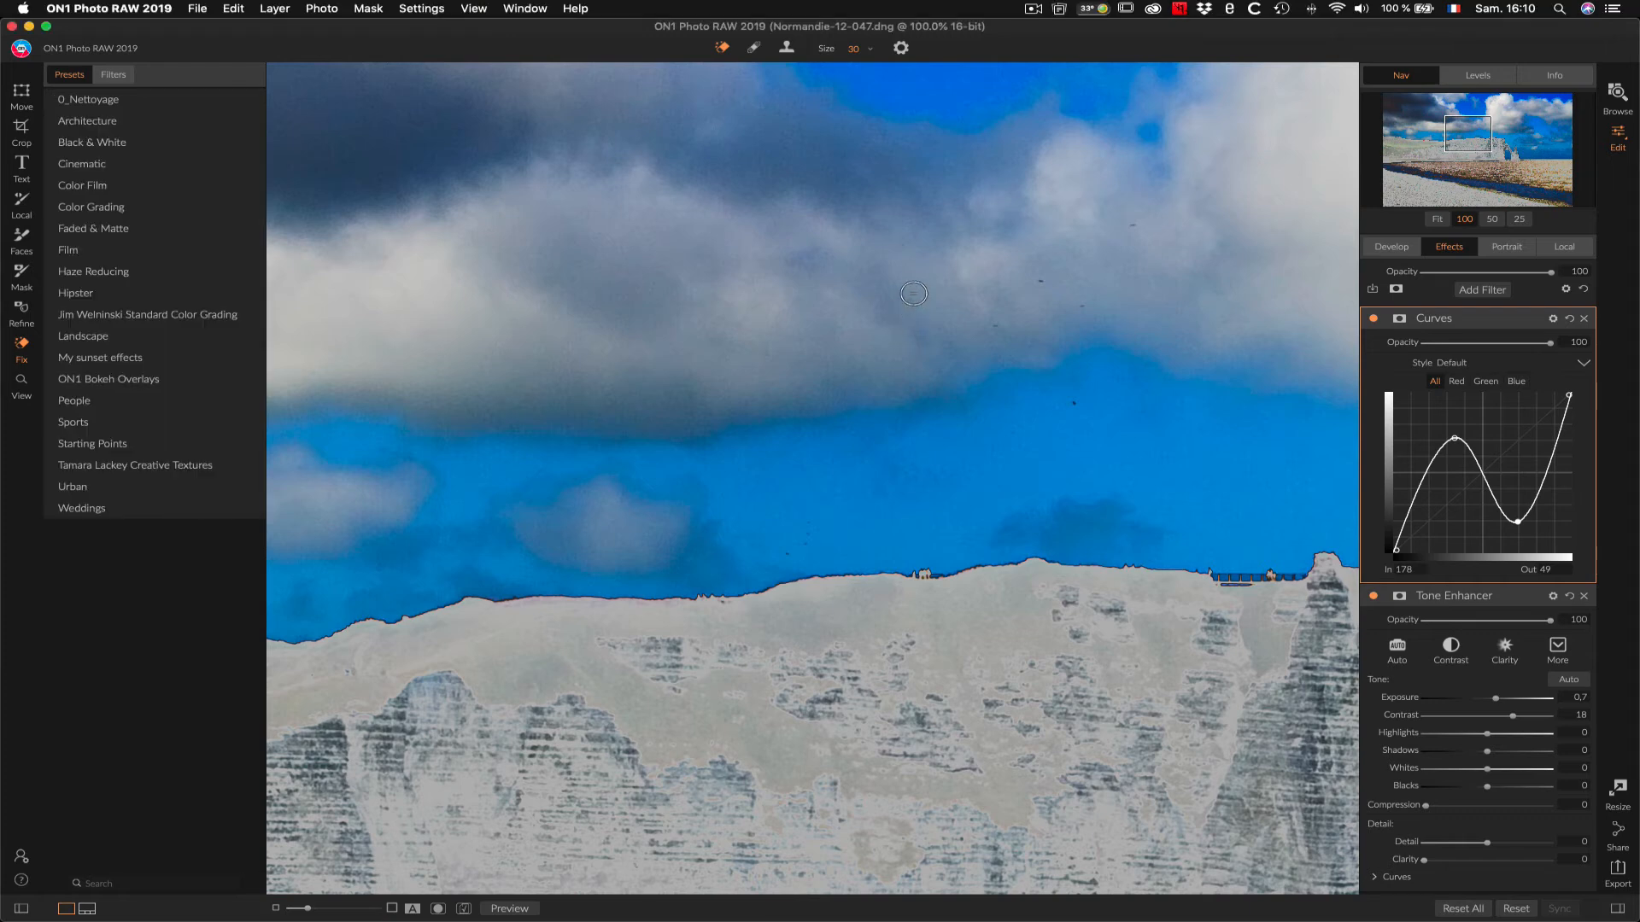
{"action": "left_click", "coordinate": [909, 299]}
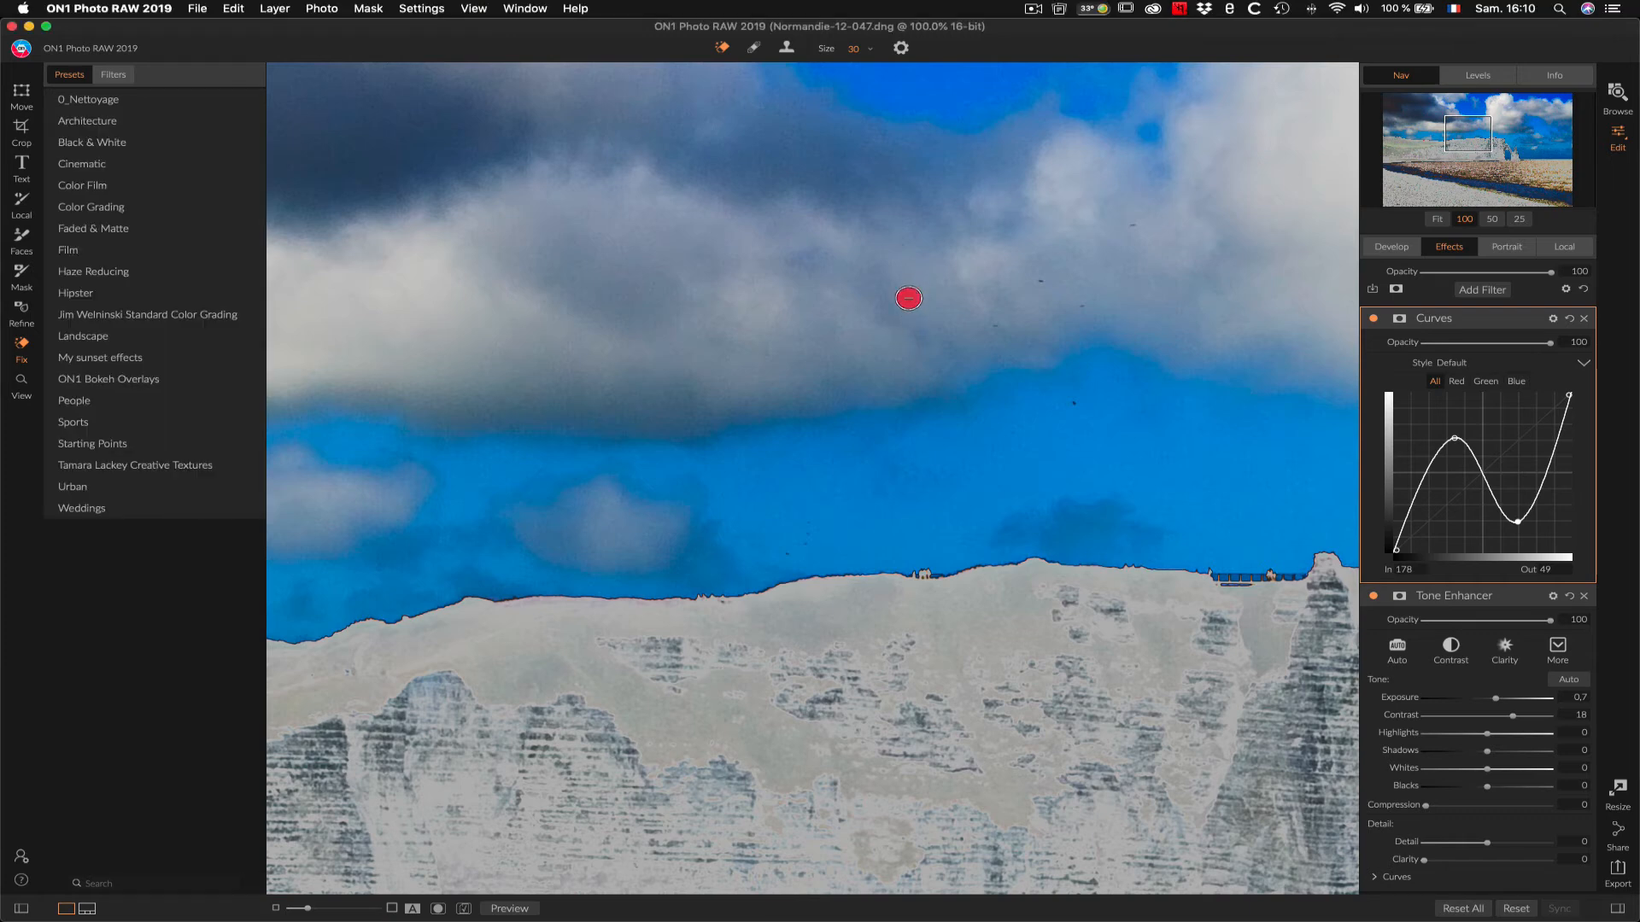
{"action": "left_click", "coordinate": [988, 323]}
{"action": "left_click", "coordinate": [1521, 328]}
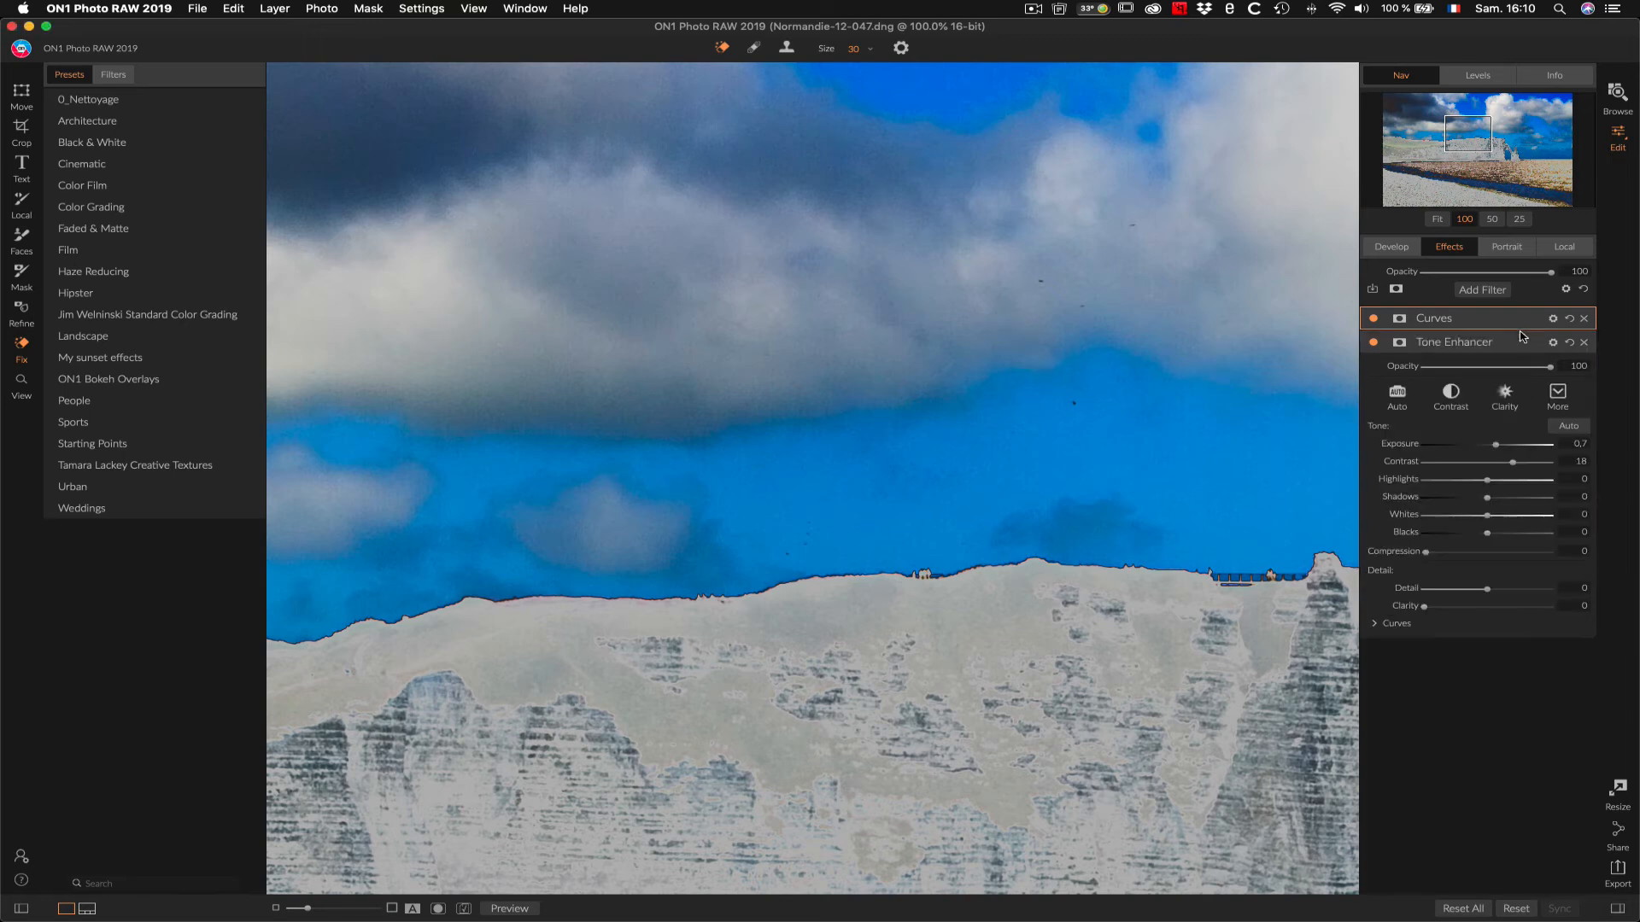
{"action": "left_click", "coordinate": [1514, 349]}
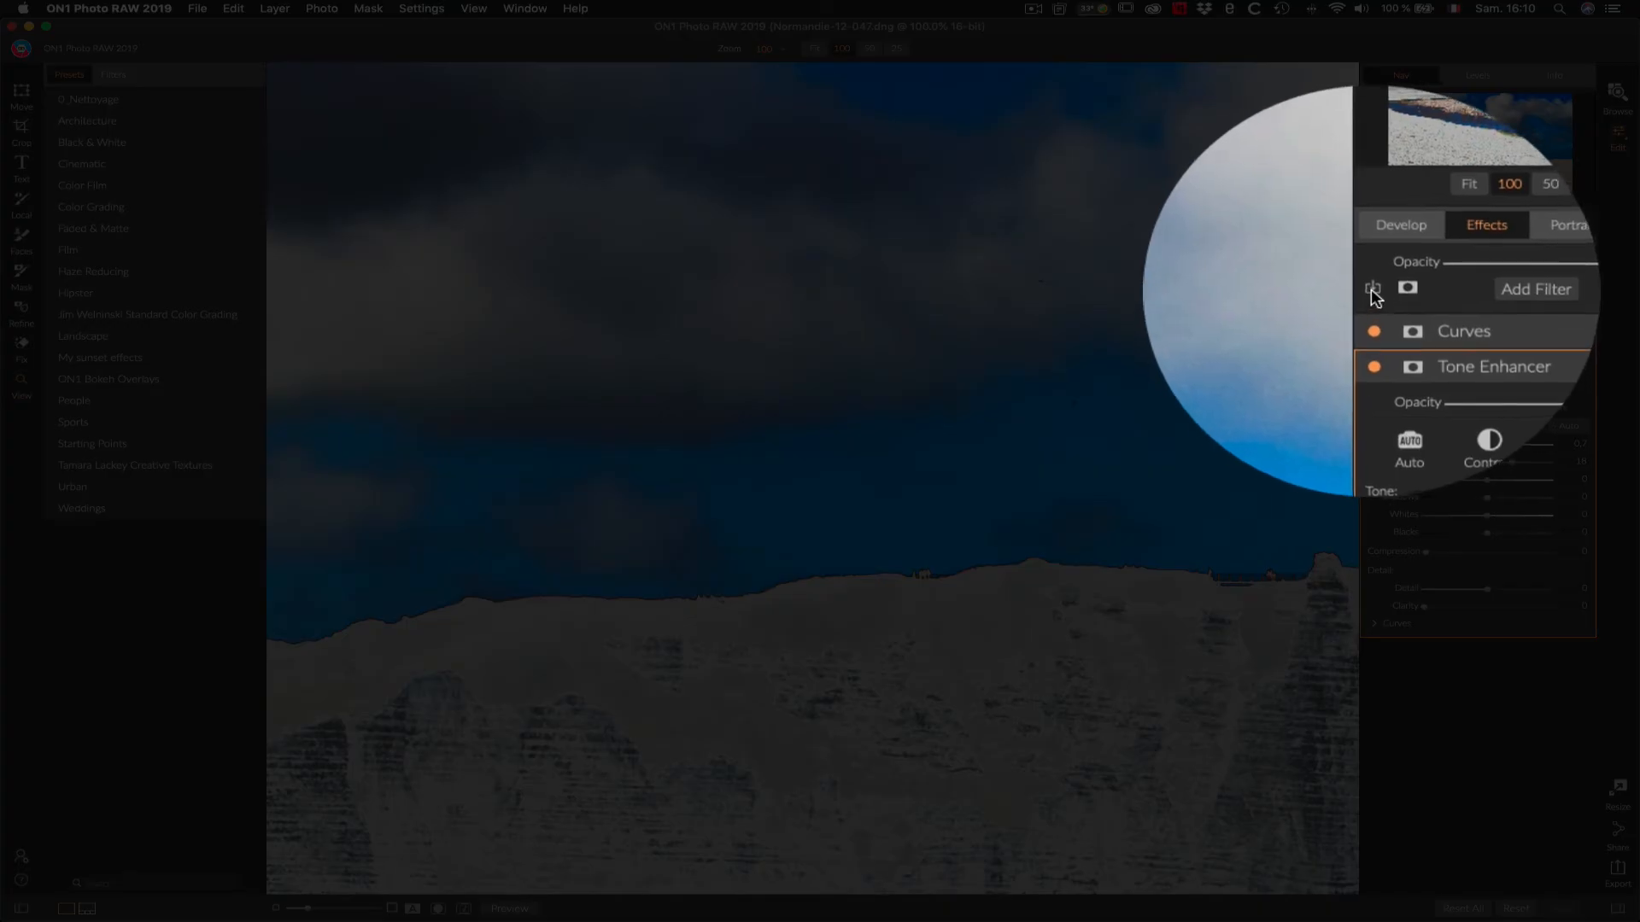
{"action": "left_click", "coordinate": [1373, 289]}
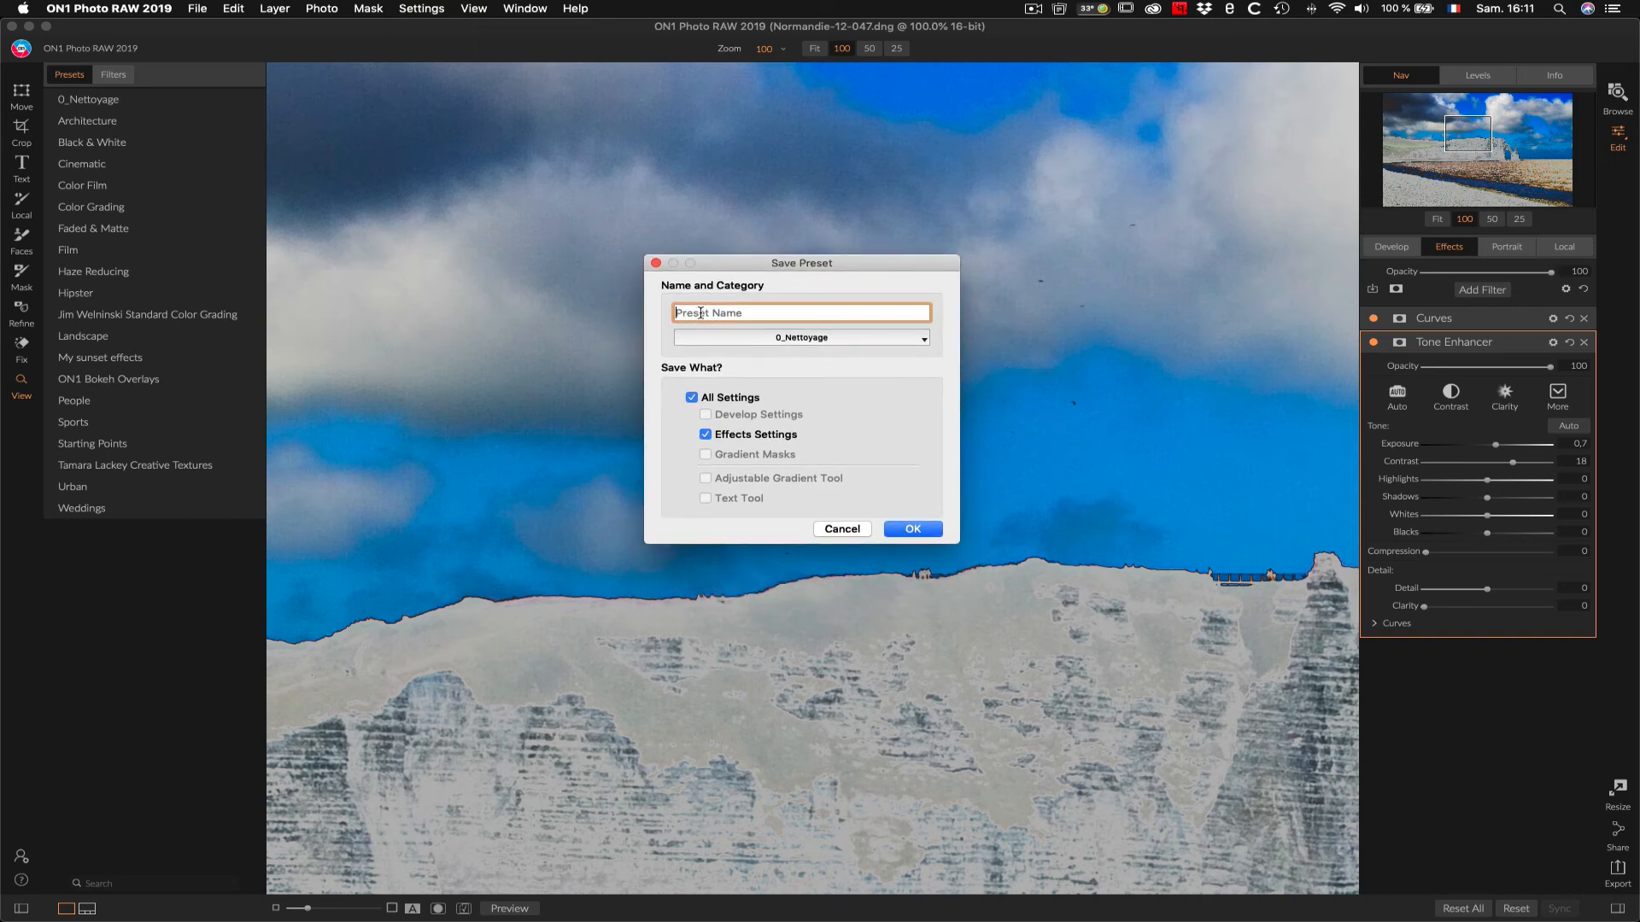
{"action": "type", "text": "t"}
{"action": "key", "text": "BackSpace"}
{"action": "left_click", "coordinate": [842, 529]}
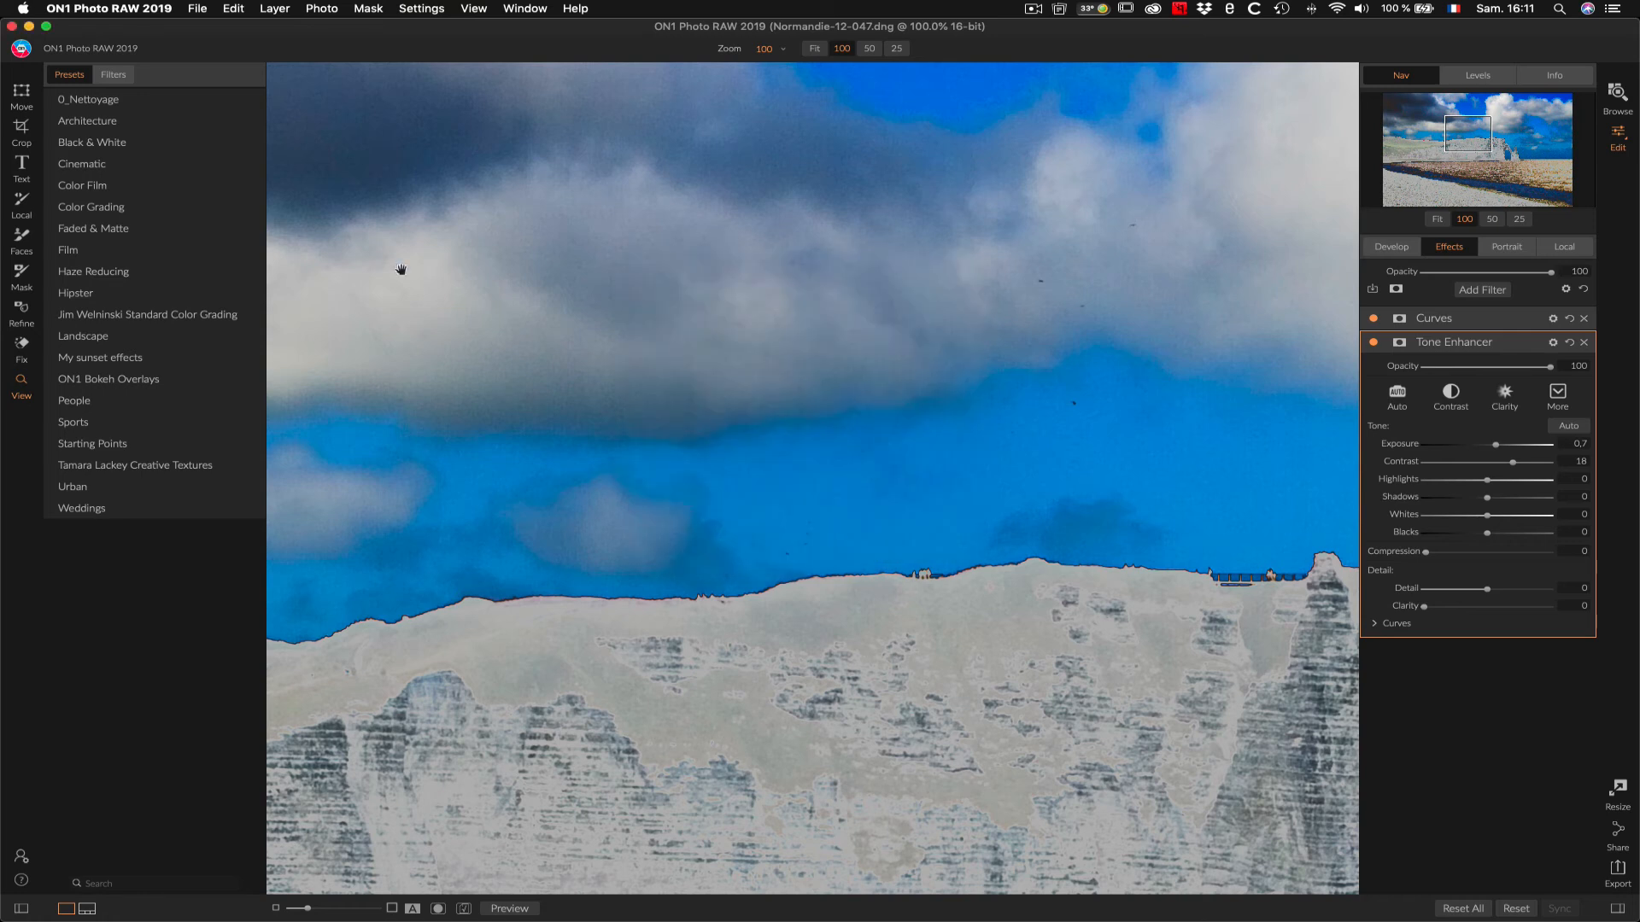
Step: Open the 0_Nettoyage preset category and reset all adjustments on the whole photo
{"action": "left_click", "coordinate": [84, 101]}
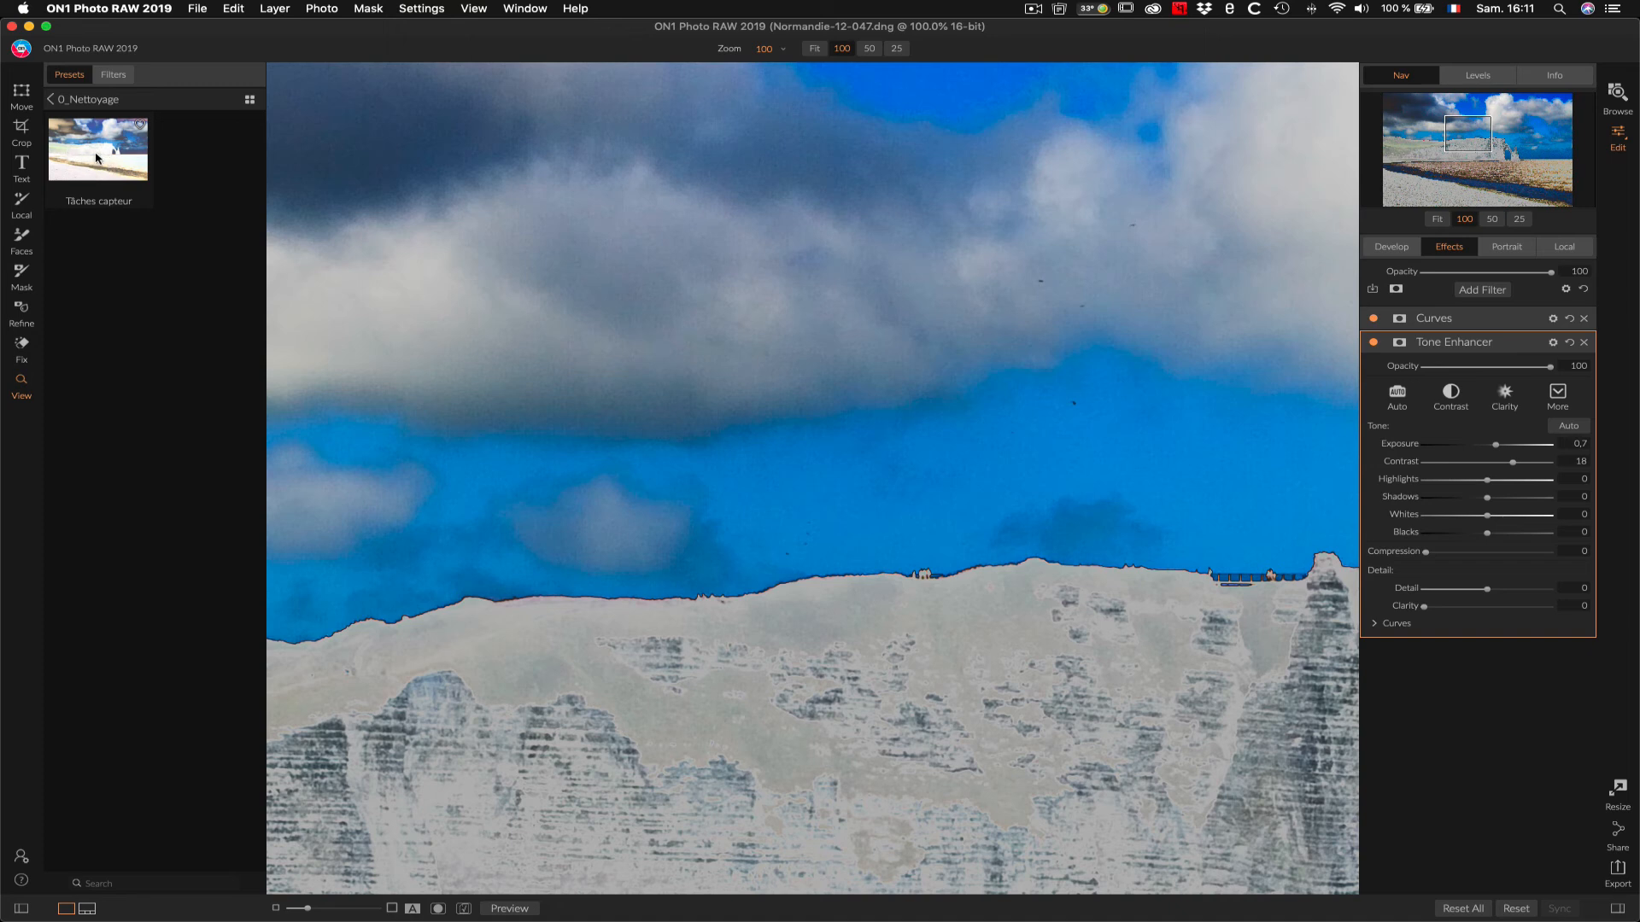
{"action": "left_click", "coordinate": [832, 454]}
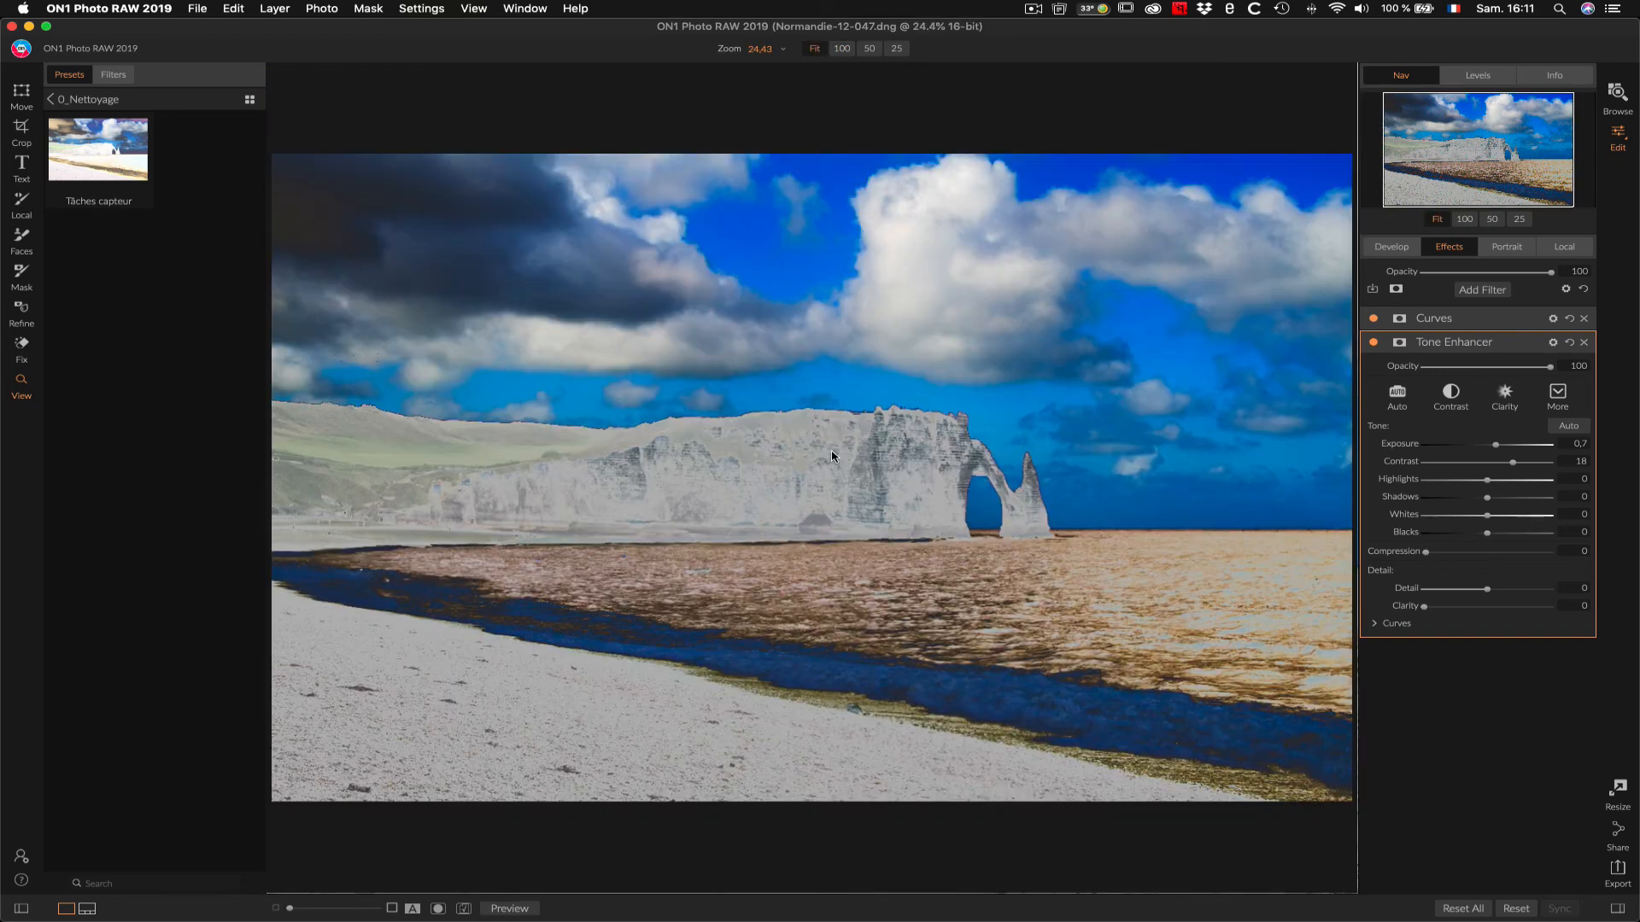
{"action": "left_click", "coordinate": [1462, 908]}
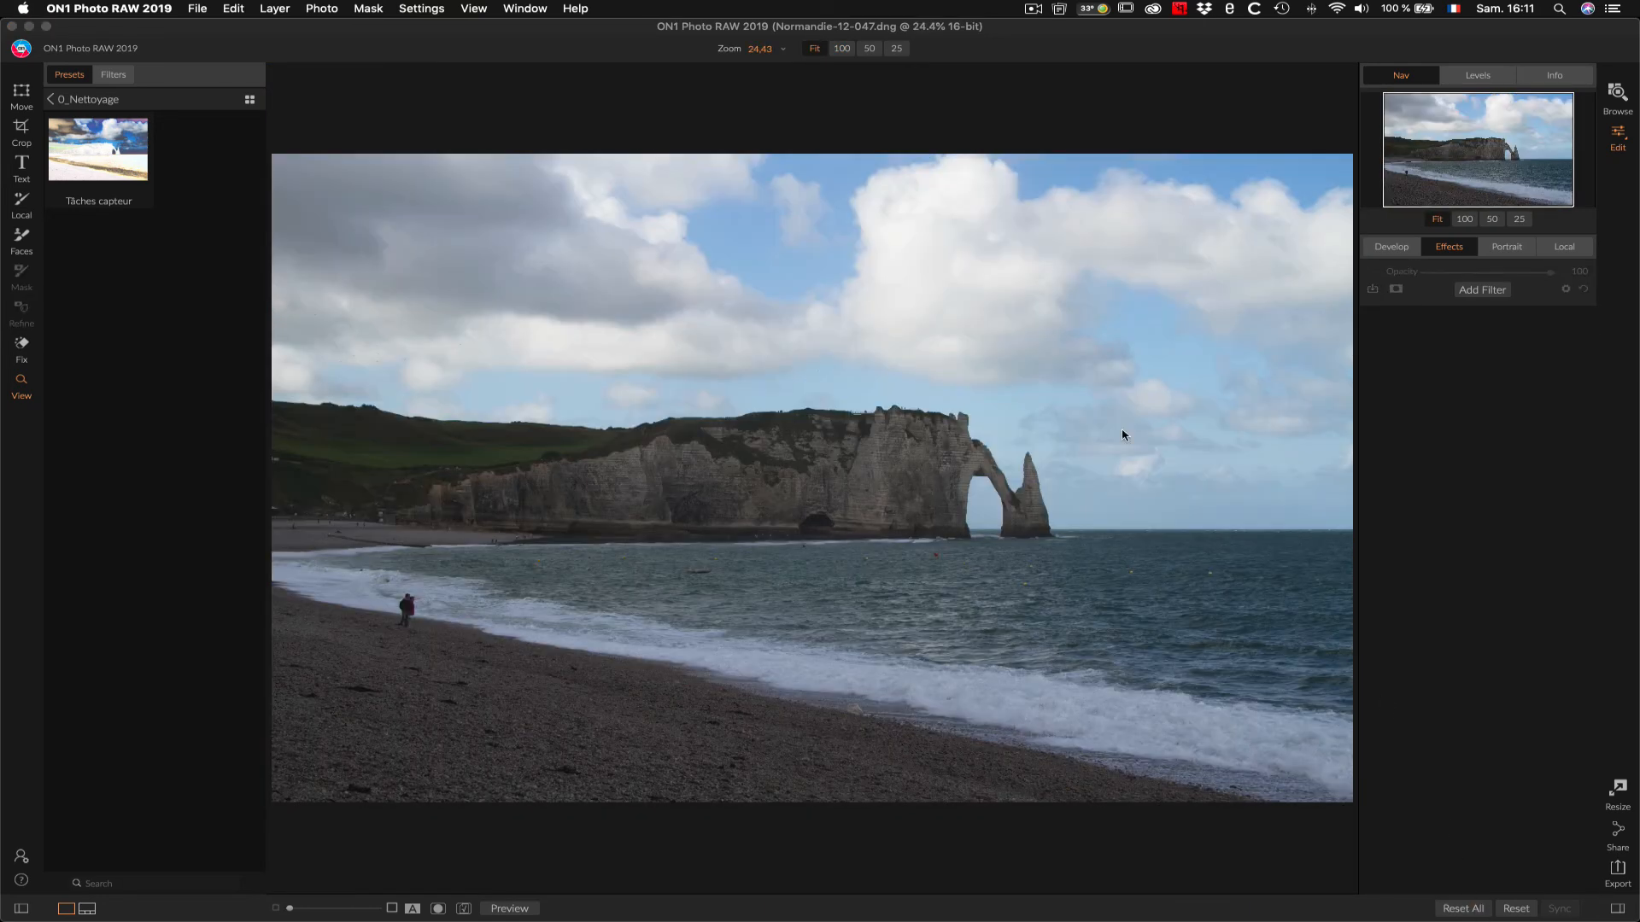
Step: Inspect the unfiltered sky above the cliff at 100% and apply the Tâches capteur preset to the photo
{"action": "left_click", "coordinate": [730, 365]}
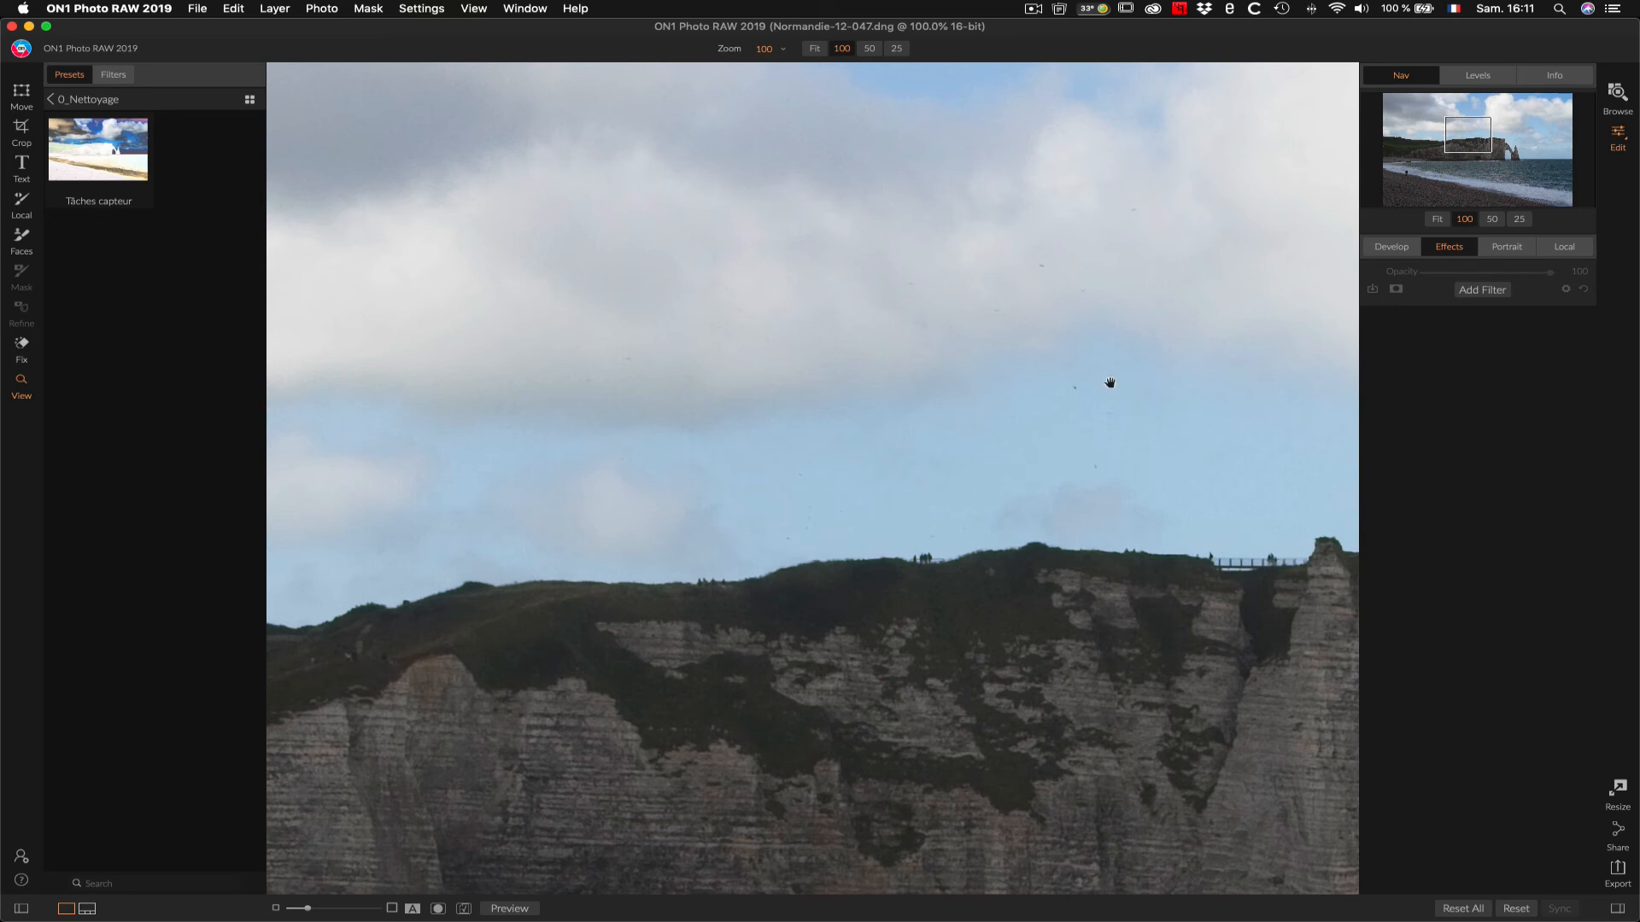
{"action": "left_click_drag", "start_coordinate": [1109, 383], "coordinate": [752, 381]}
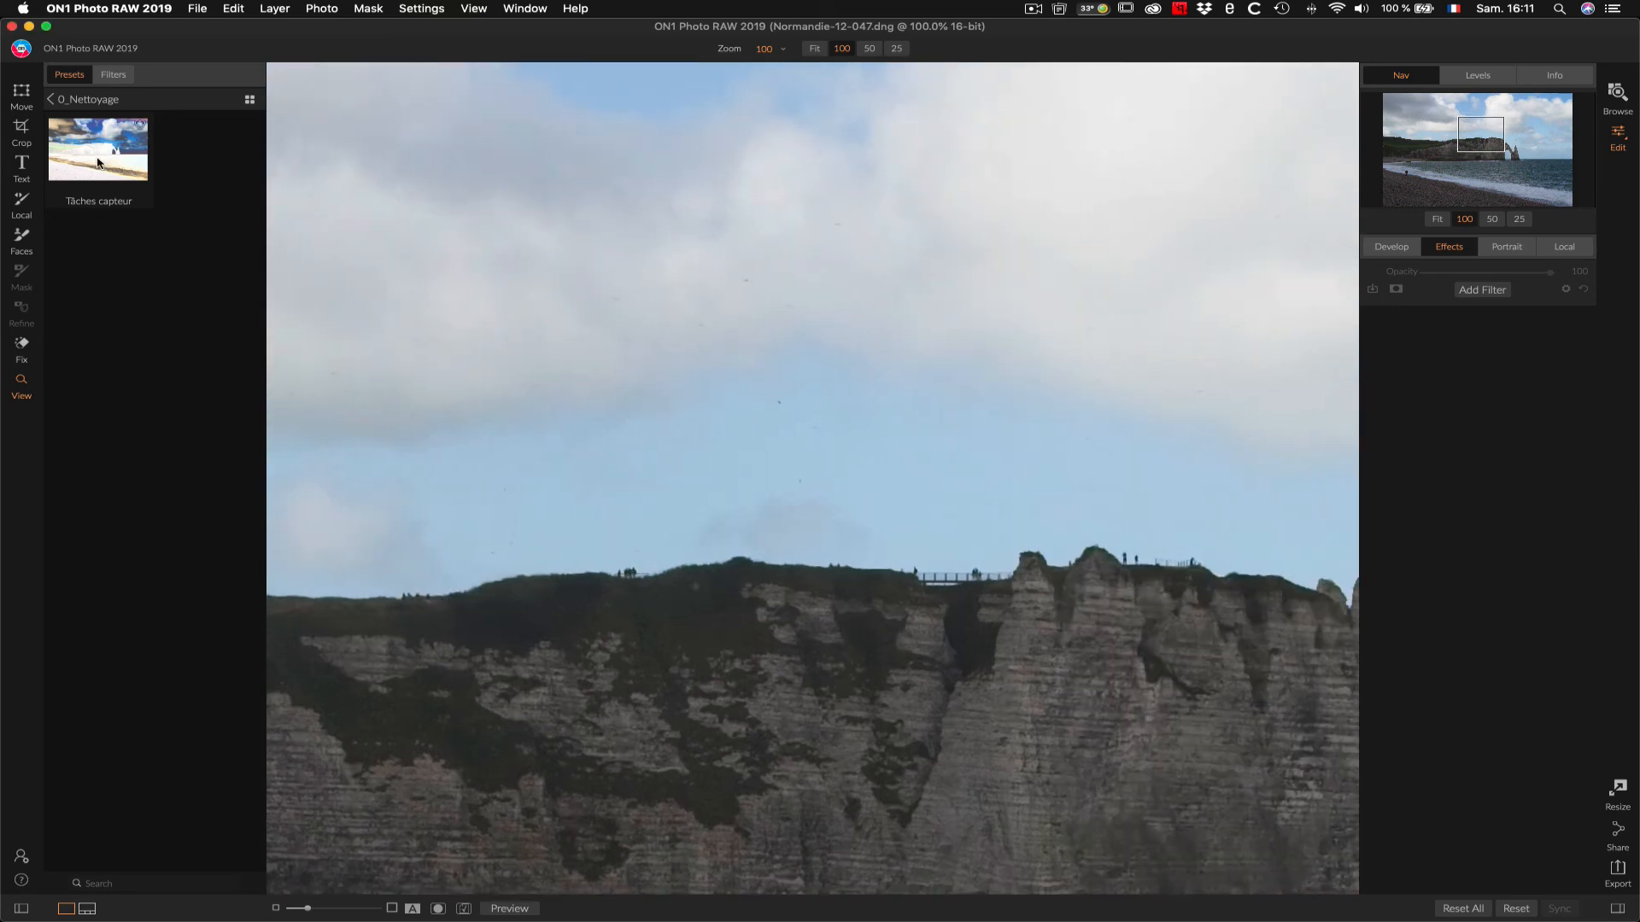
{"action": "left_click", "coordinate": [99, 163]}
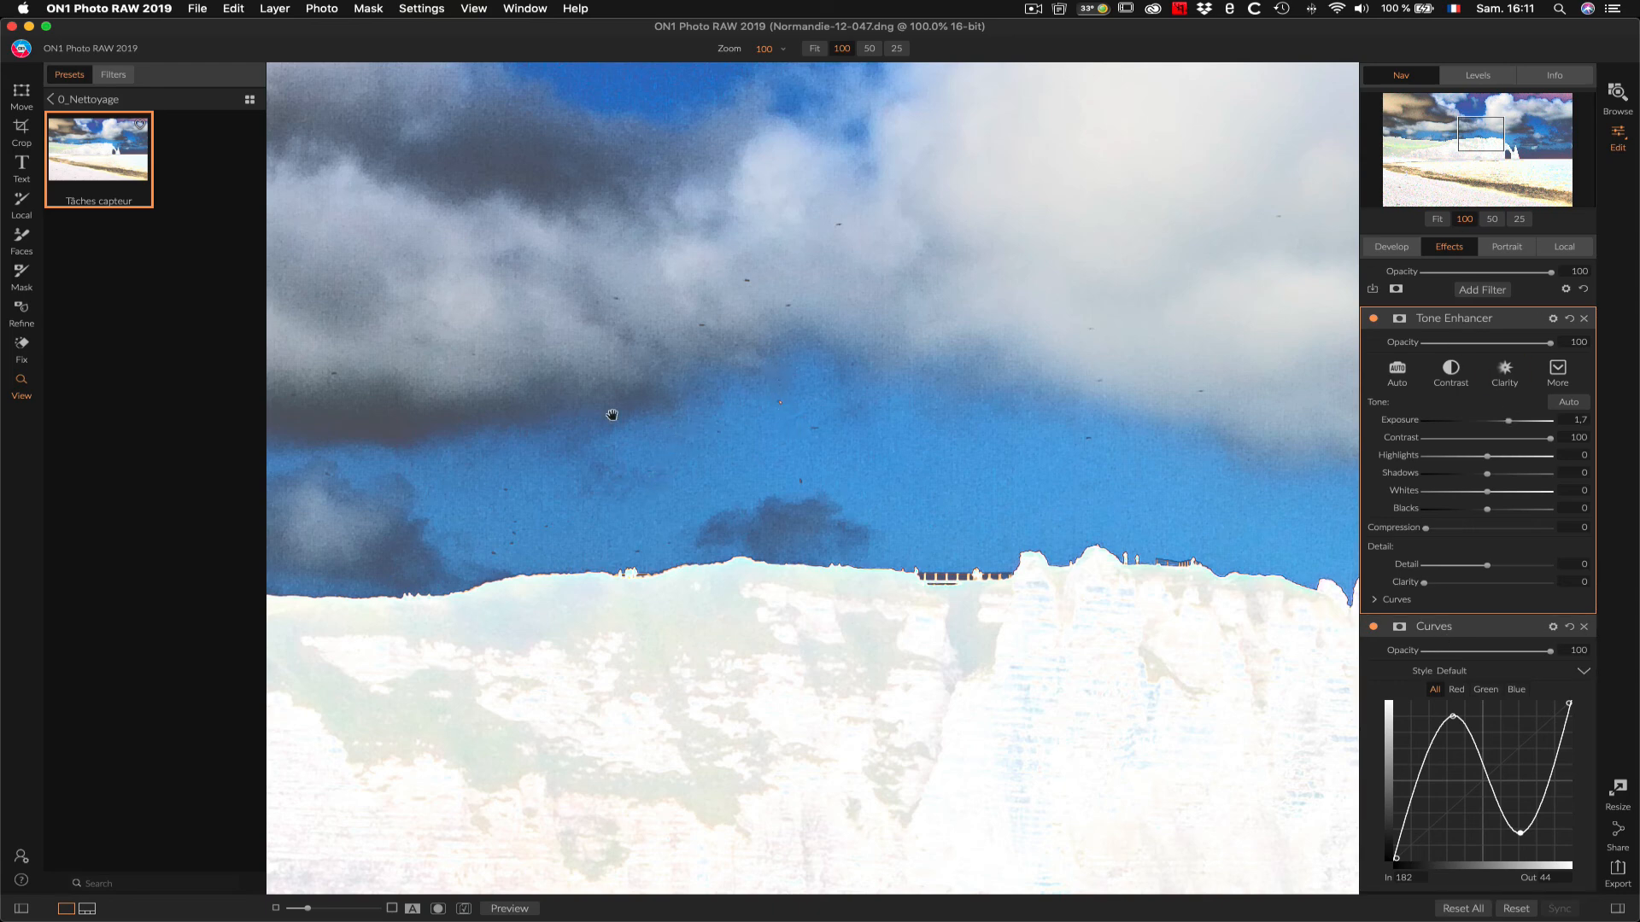
Step: Erase the dark spots in the lower clouds and the blue sky above the cliff with the size 30 Fix brush
{"action": "left_click", "coordinate": [25, 345]}
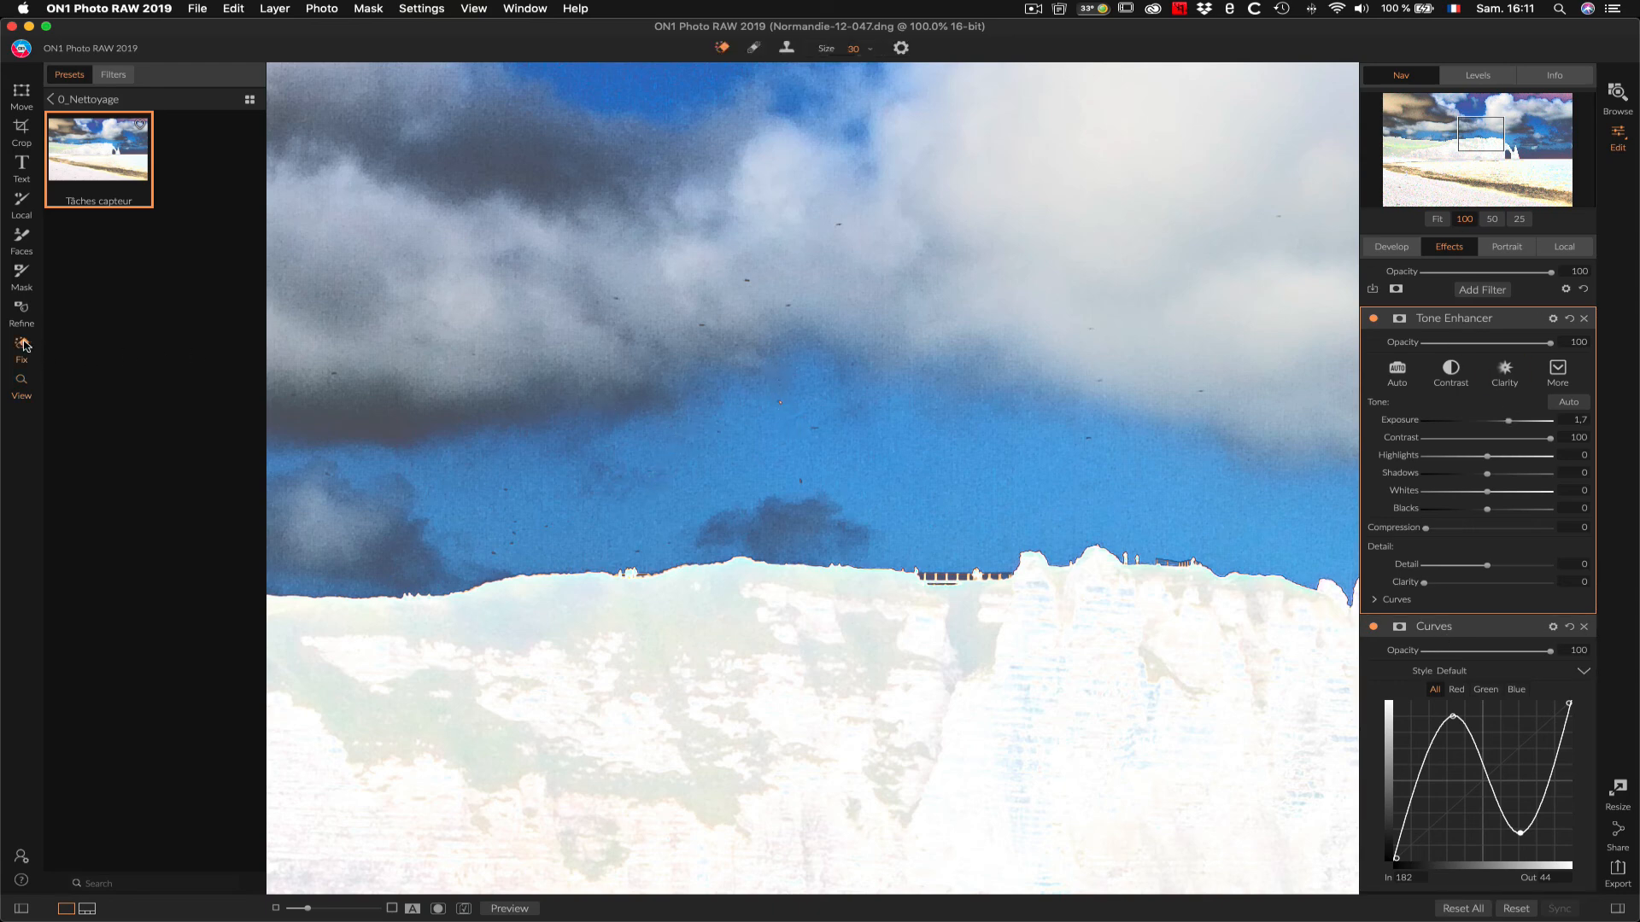
{"action": "left_click", "coordinate": [702, 326]}
{"action": "left_click", "coordinate": [746, 280]}
{"action": "left_click", "coordinate": [781, 406]}
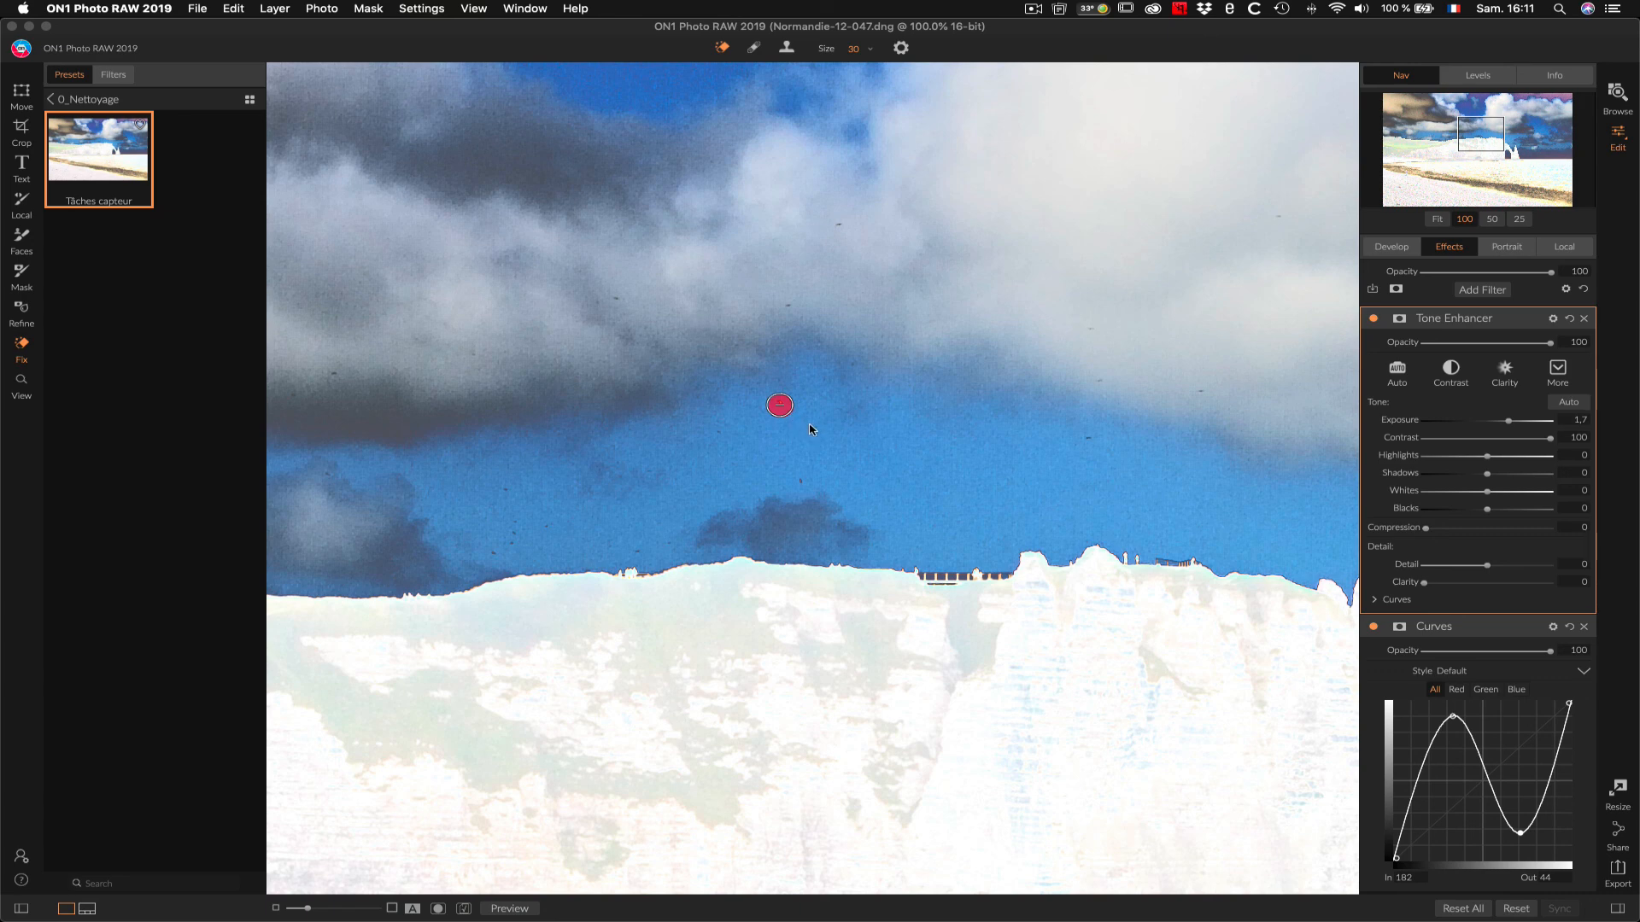